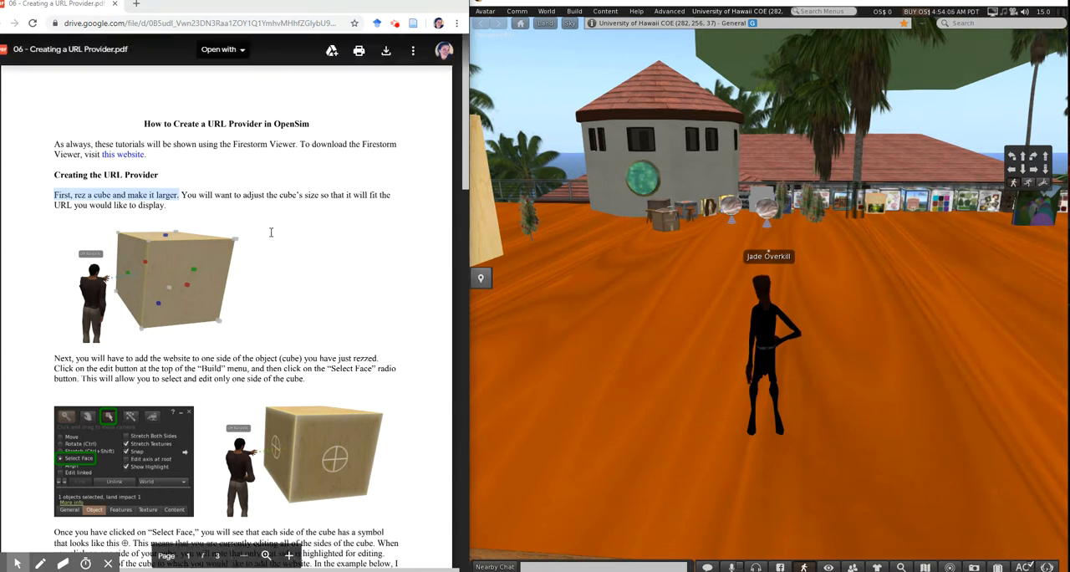
# Following the tutorial's first instruction, rez a cube on the ground close to the avatar
pyautogui.click(56, 194)
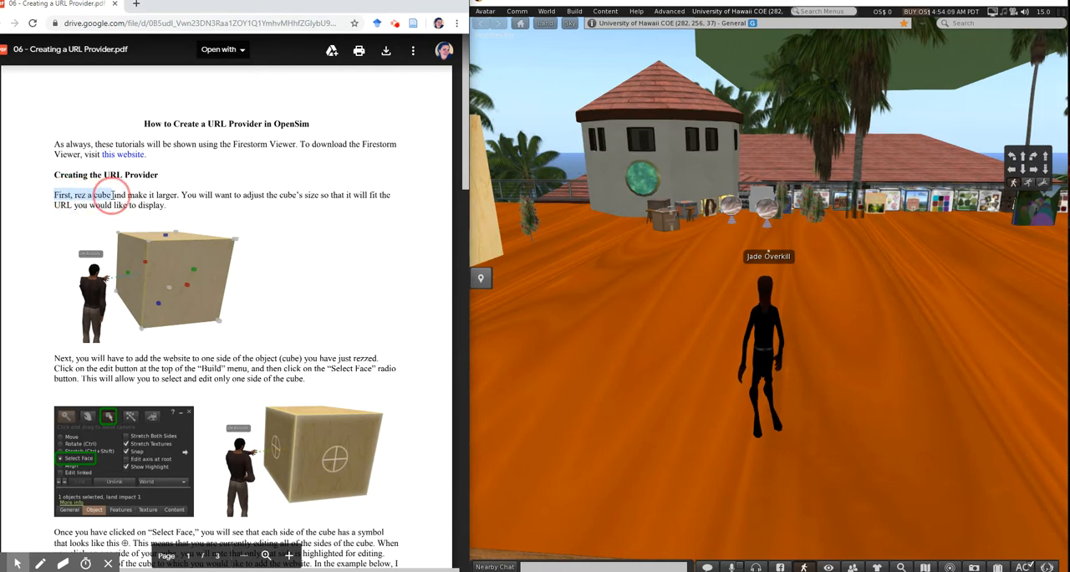
pyautogui.moveTo(113, 194); pyautogui.dragTo(169, 194)
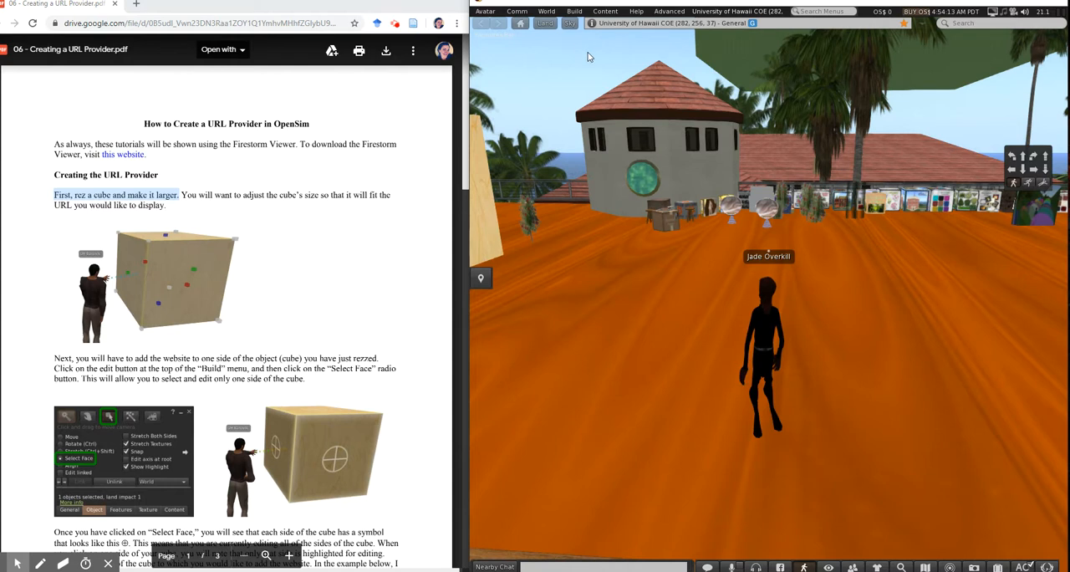
pyautogui.click(575, 11)
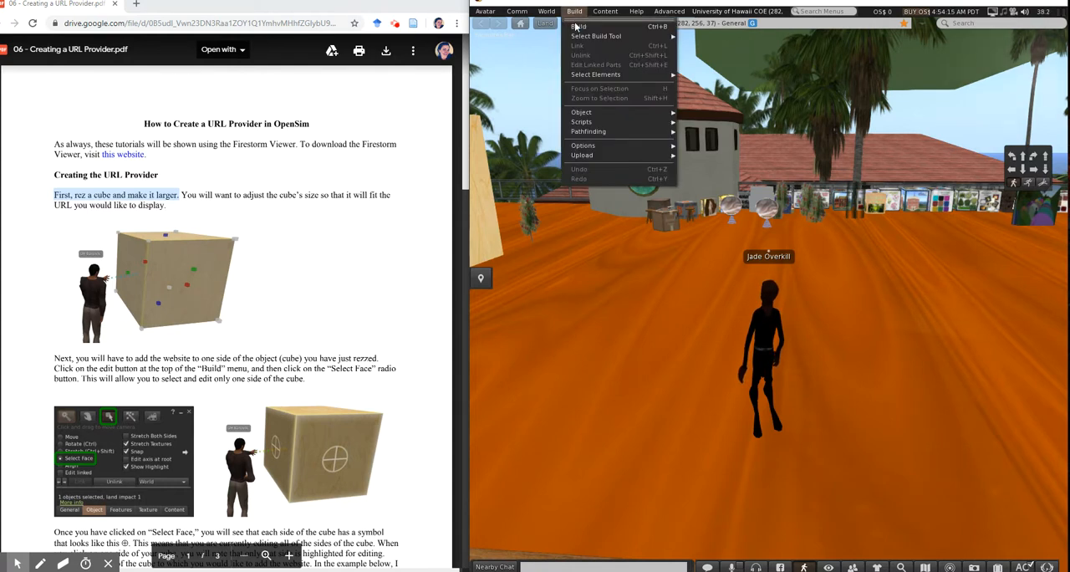
pyautogui.click(576, 27)
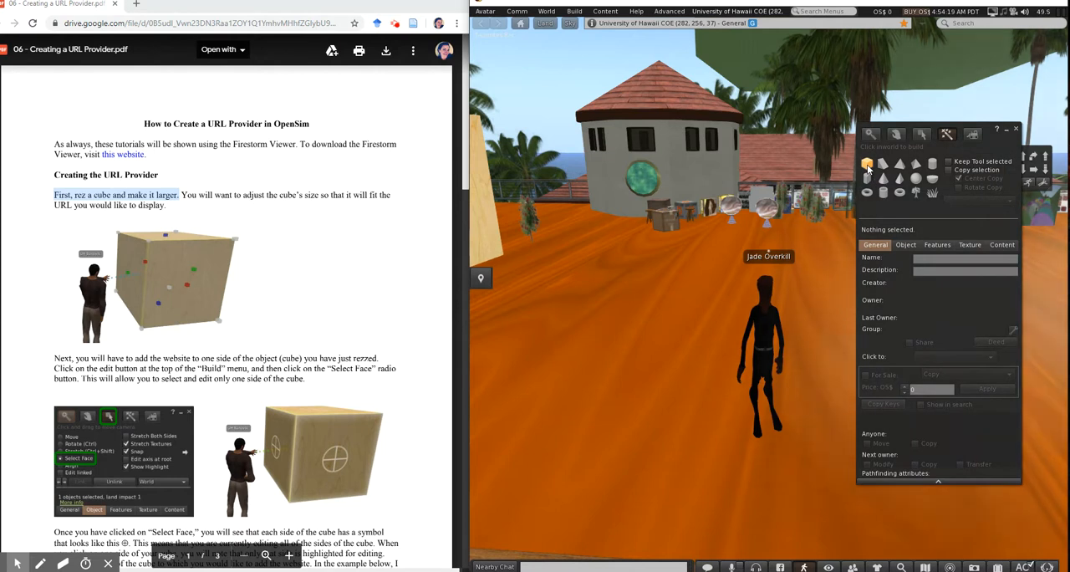
pyautogui.click(701, 302)
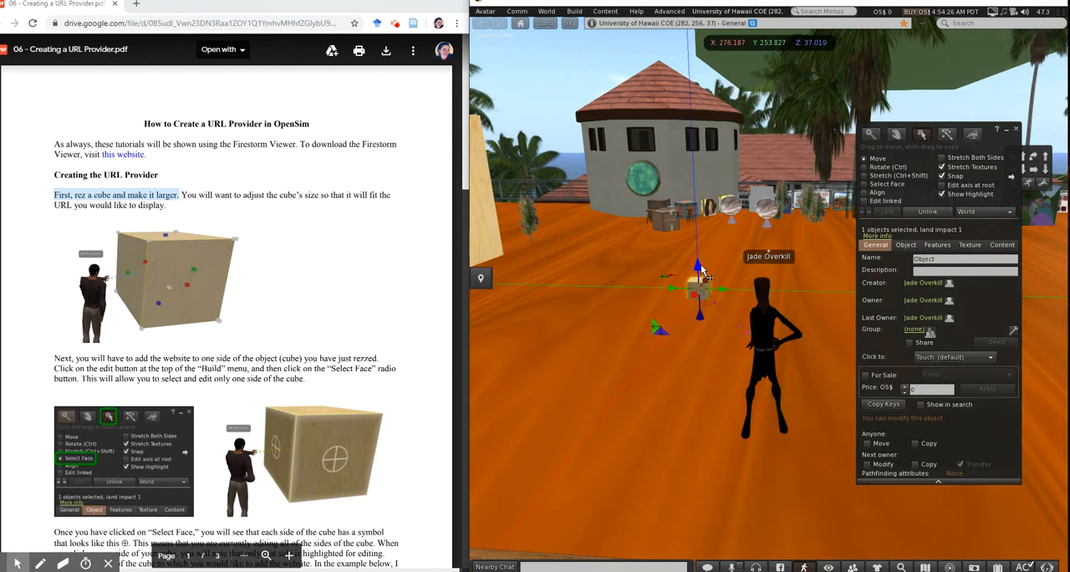
# Raise the new cube off the ground and stretch it uniformly from a corner until it is taller than the avatar
pyautogui.moveTo(702, 273); pyautogui.dragTo(741, 283)
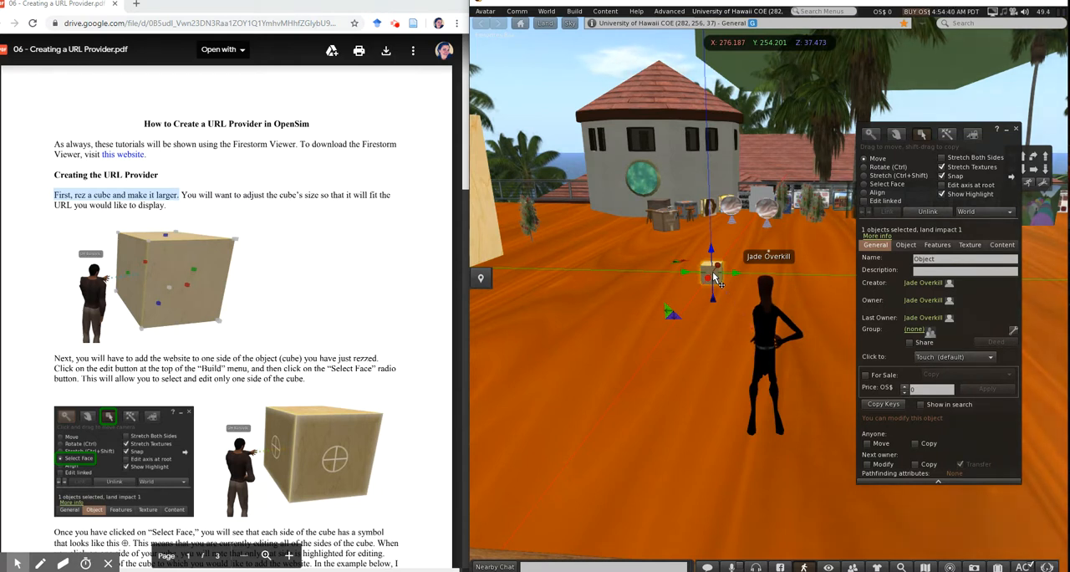
pyautogui.hotkey('ctrl', 'shift')
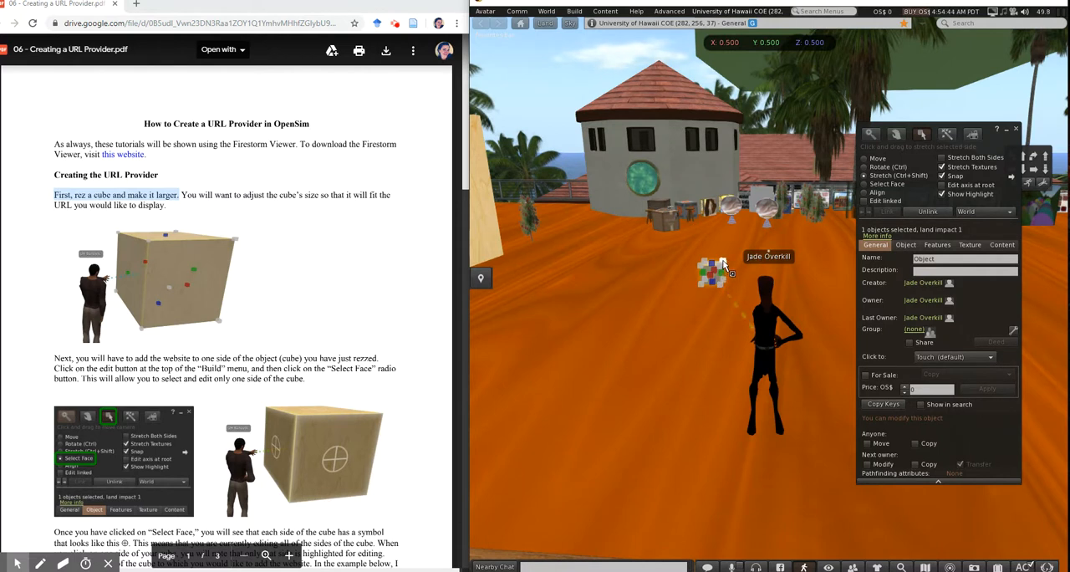
pyautogui.moveTo(723, 262); pyautogui.dragTo(724, 264)
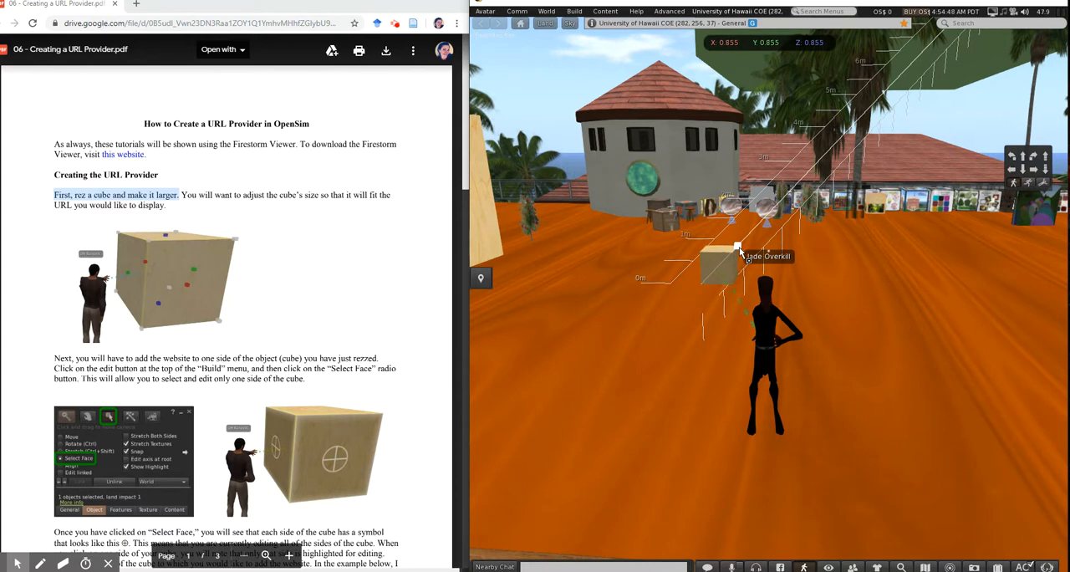
pyautogui.moveTo(739, 250); pyautogui.dragTo(824, 199)
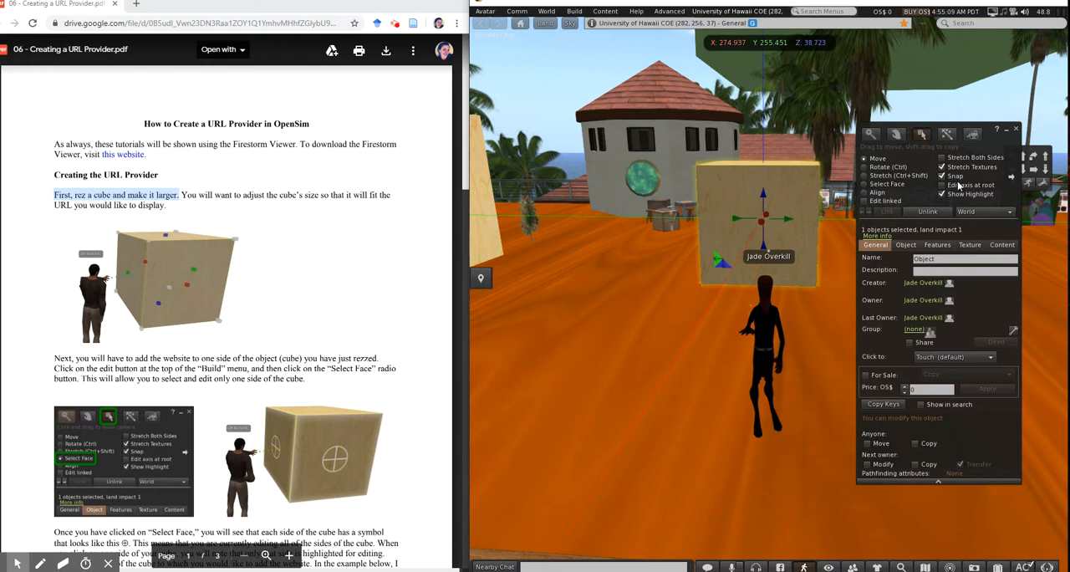
# Select only the cube face nearest the avatar for editing and compare it with the tutorial's Select Face example
pyautogui.click(865, 184)
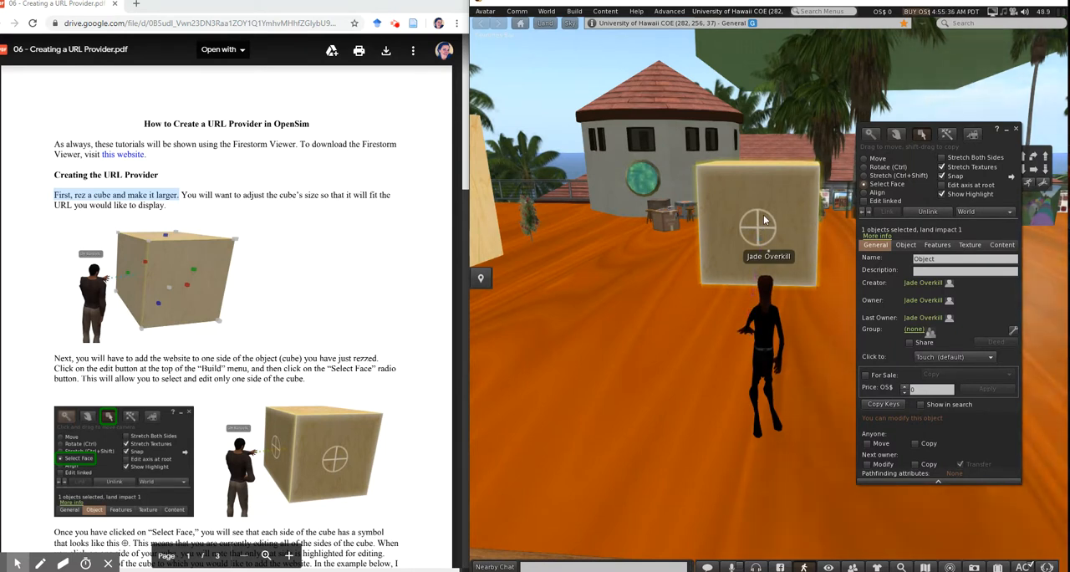
pyautogui.click(763, 220)
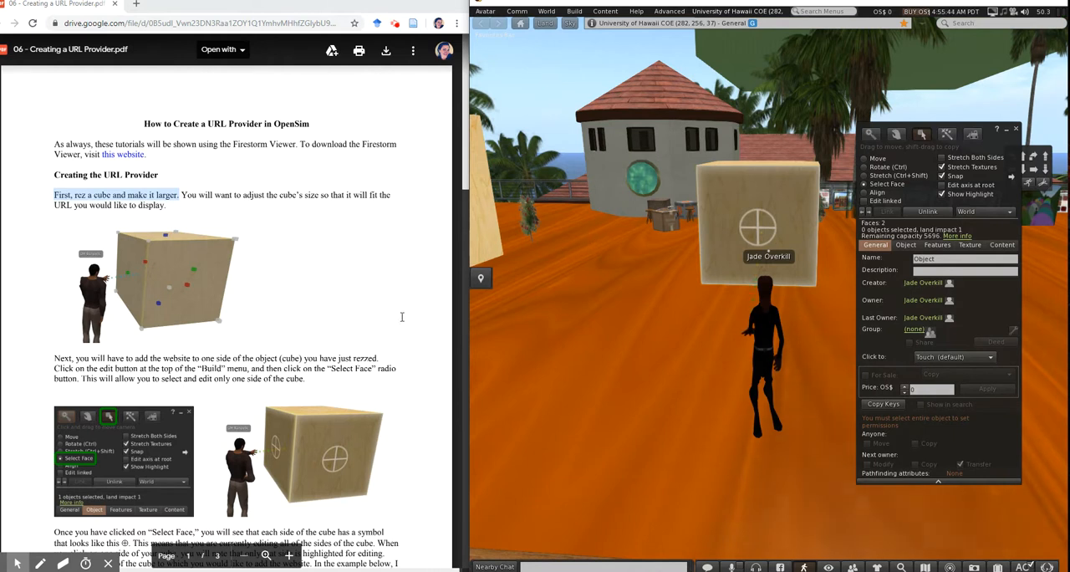
pyautogui.scroll(-3, 387, 338)
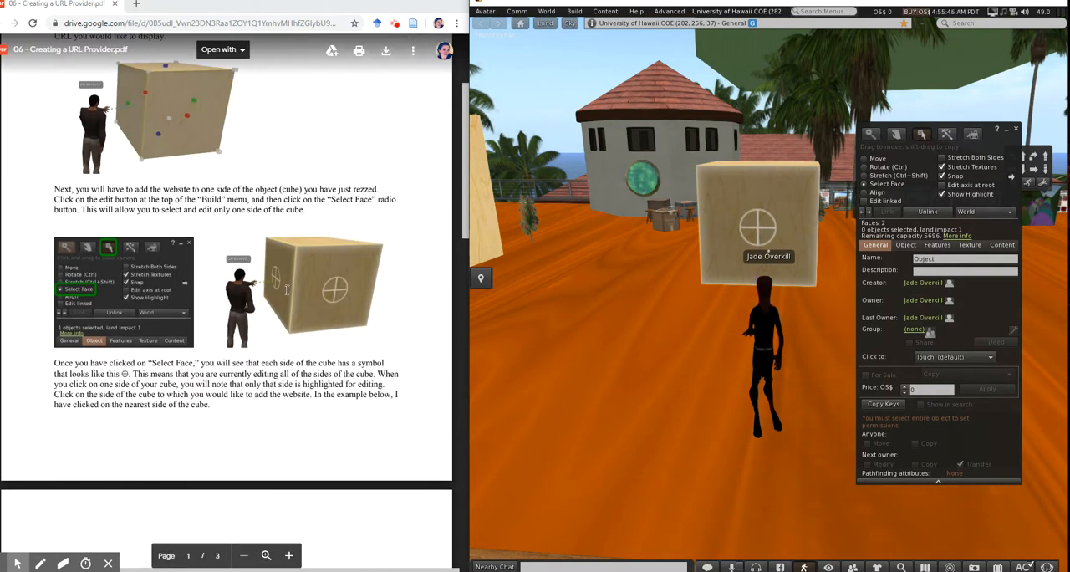
pyautogui.click(332, 288)
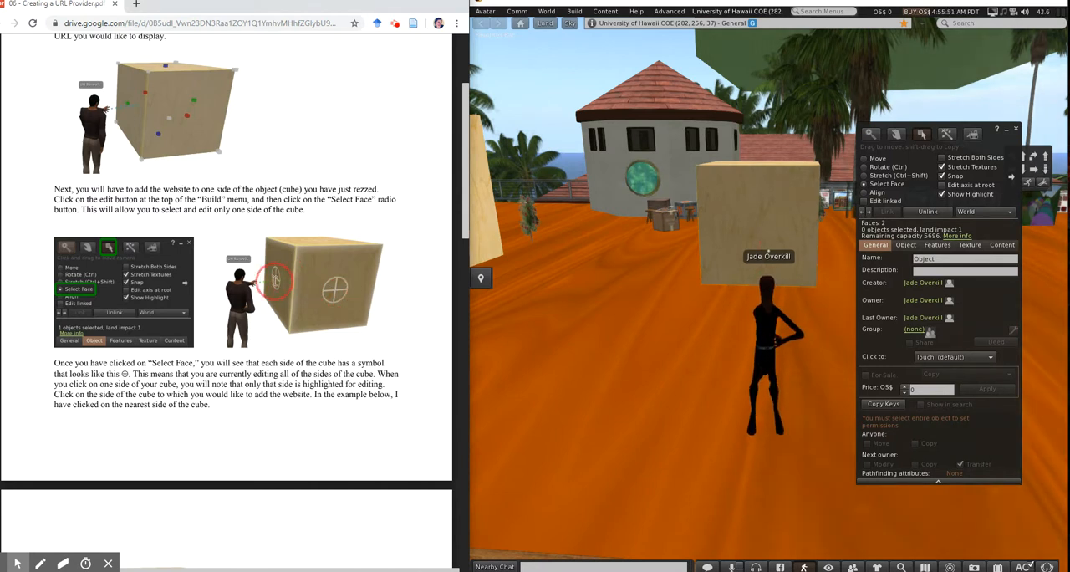
pyautogui.scroll(-4, 213, 328)
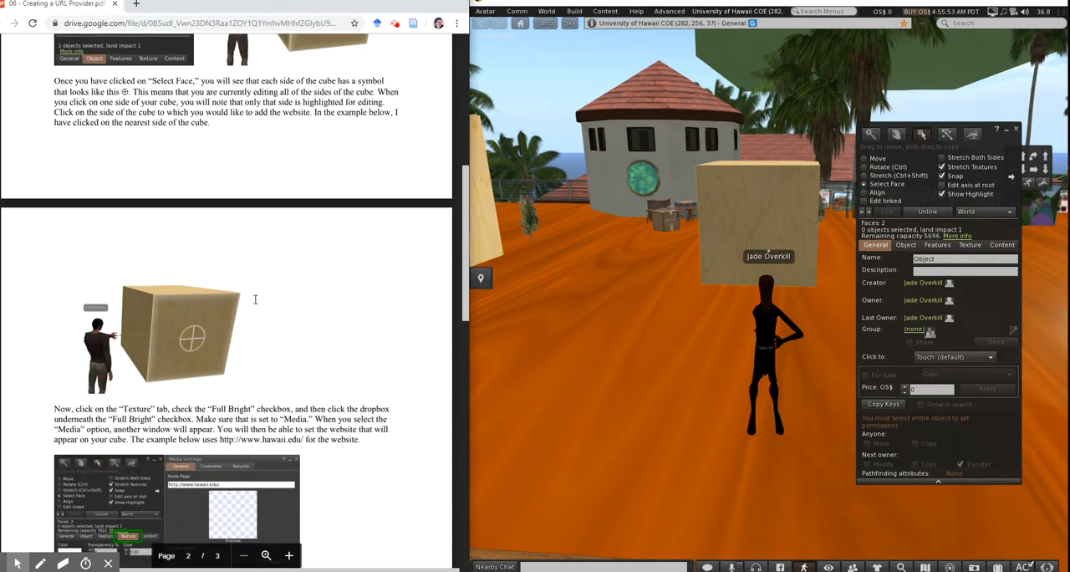
pyautogui.moveTo(179, 323)
pyautogui.mouseDown()
pyautogui.moveTo(191, 341)
pyautogui.moveTo(205, 332)
pyautogui.mouseUp()
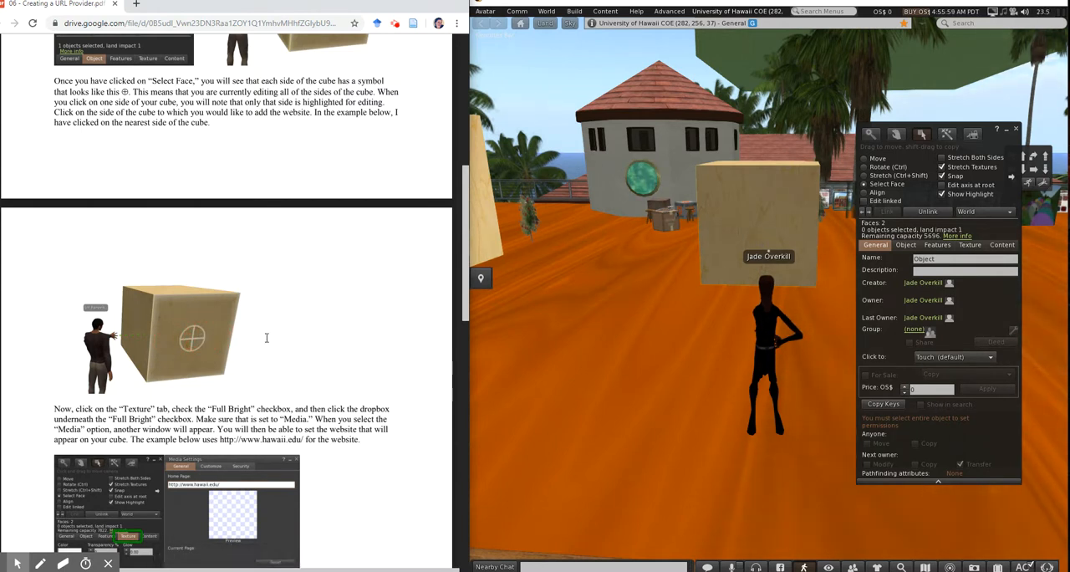
# Rename the cube with the owner's first name in the possessive followed by "URL Provider"
pyautogui.click(876, 249)
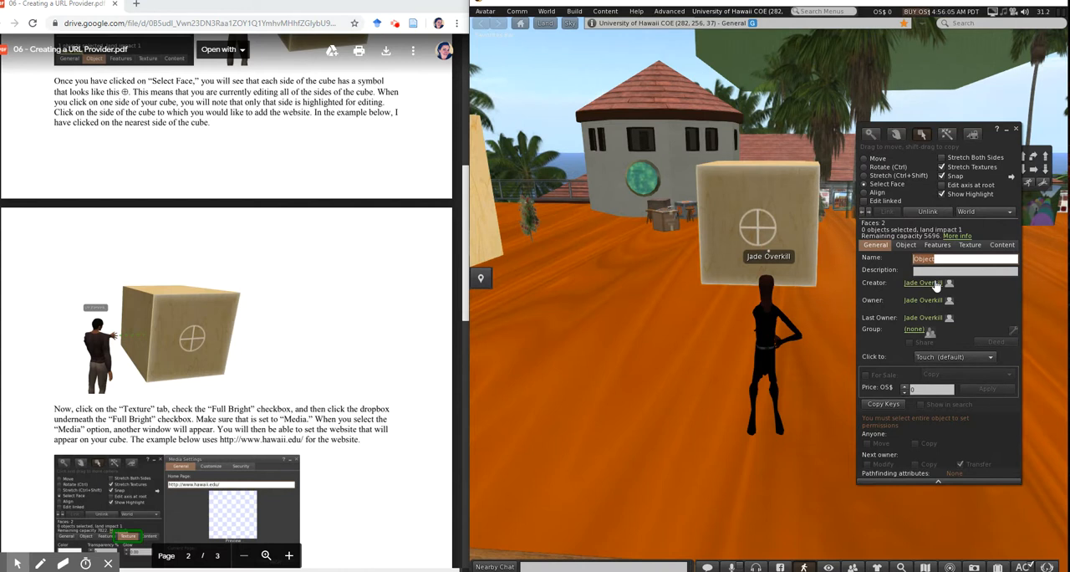
pyautogui.write("Sarah's")
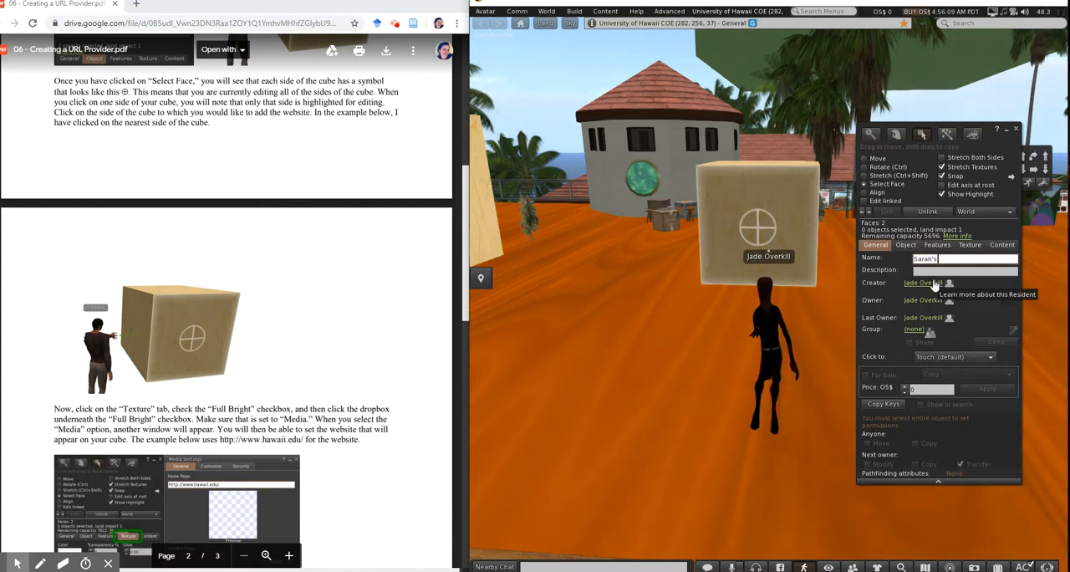
pyautogui.write(' URL')
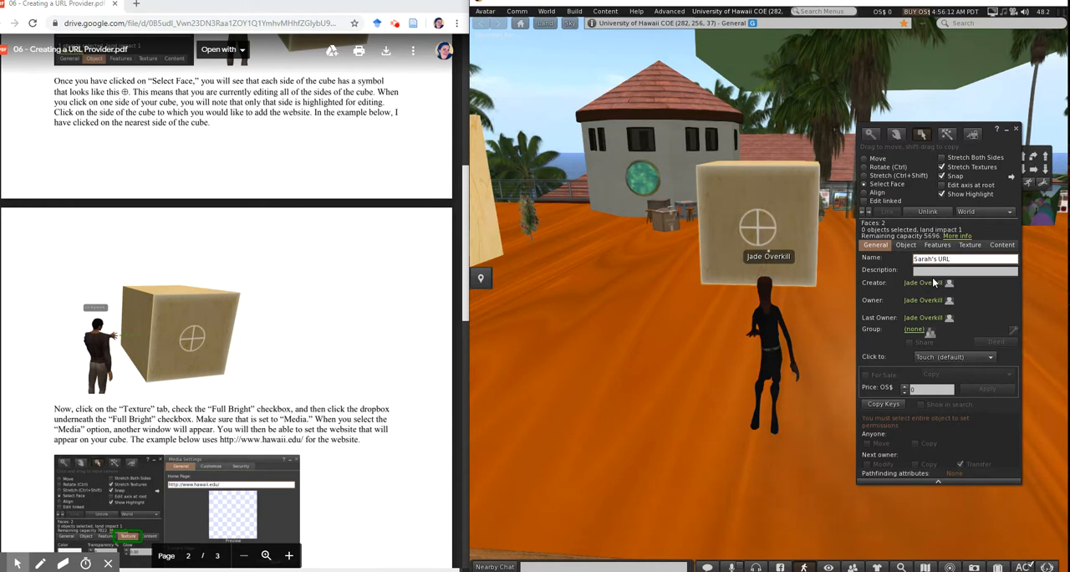
pyautogui.write(' Pro')
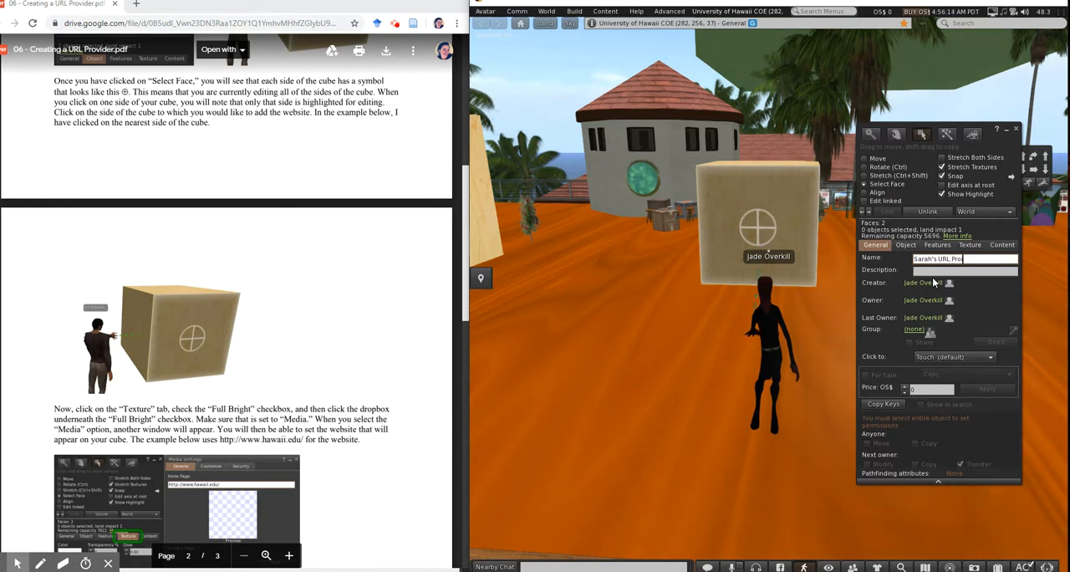
pyautogui.write('vider')
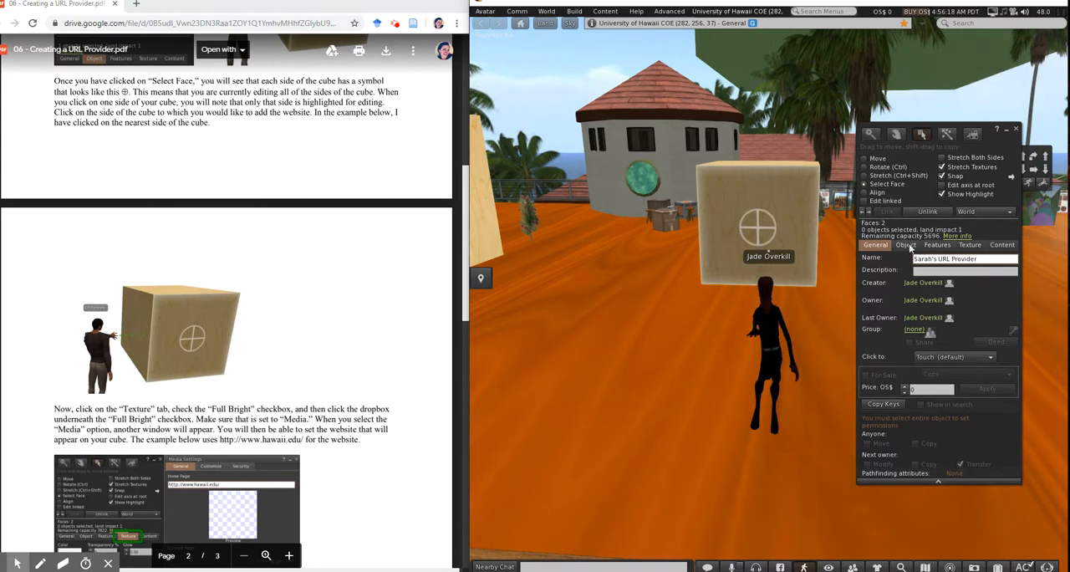
# Enable Full Bright on the selected face, toggling it off and on again to compare the brightness
pyautogui.click(969, 245)
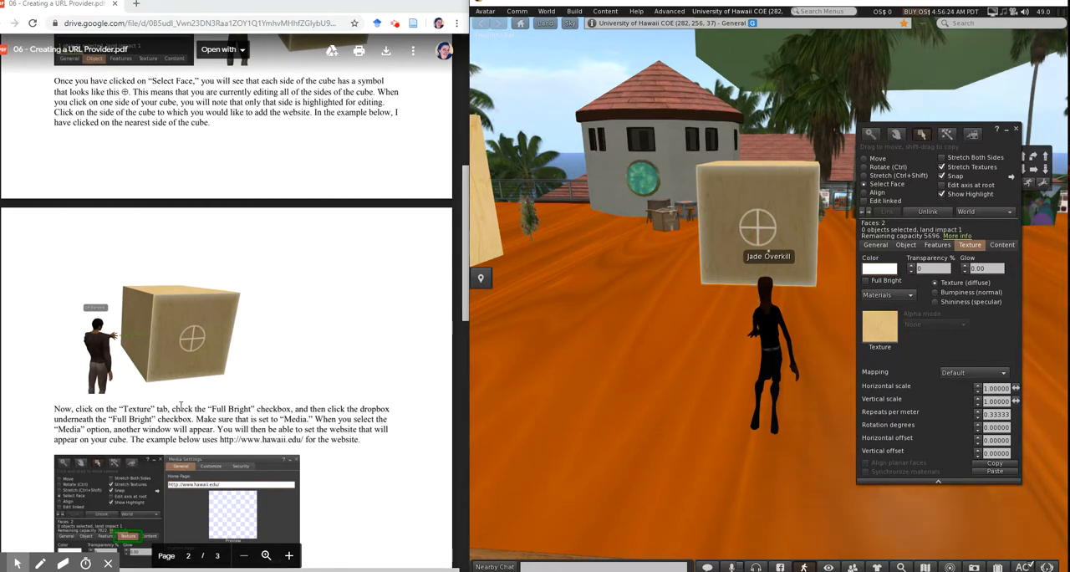
pyautogui.moveTo(172, 407); pyautogui.dragTo(282, 408)
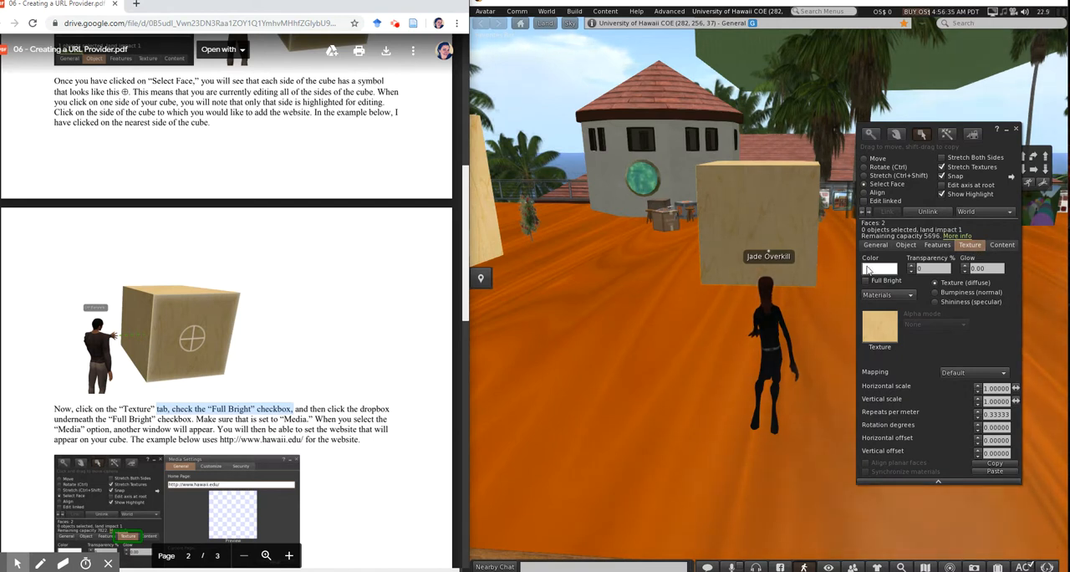
pyautogui.click(866, 281)
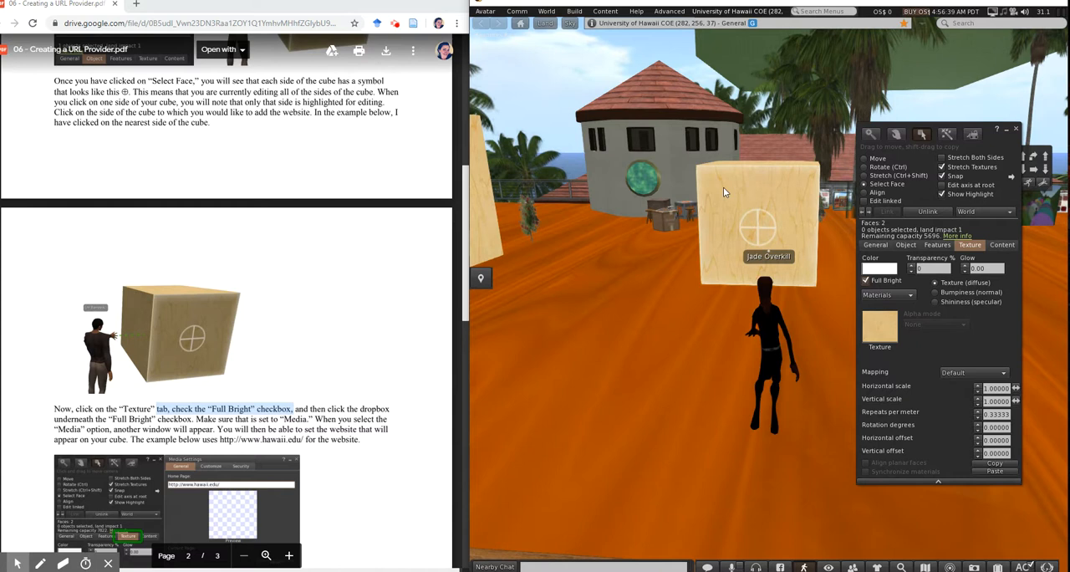
pyautogui.click(866, 282)
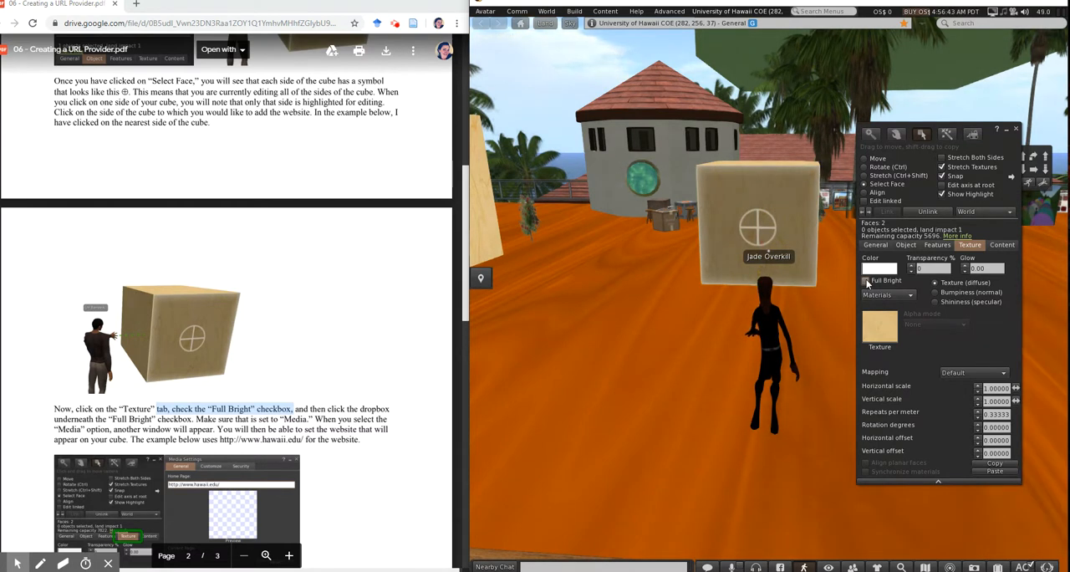
pyautogui.click(866, 282)
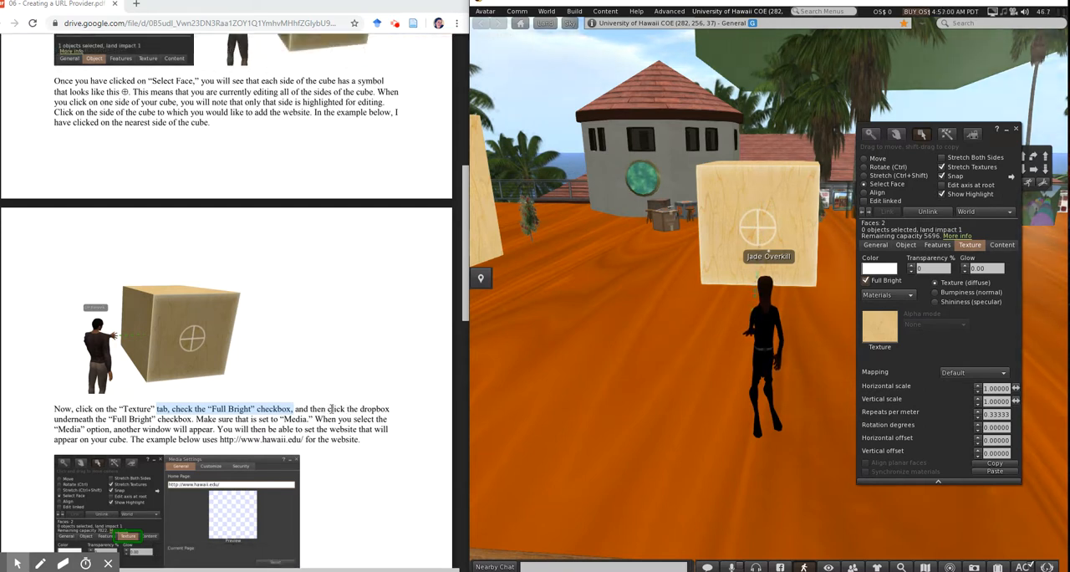
# Set the selected face's surface type to Media, as the tutorial instructs
pyautogui.click(329, 409)
pyautogui.moveTo(306, 406); pyautogui.dragTo(193, 419)
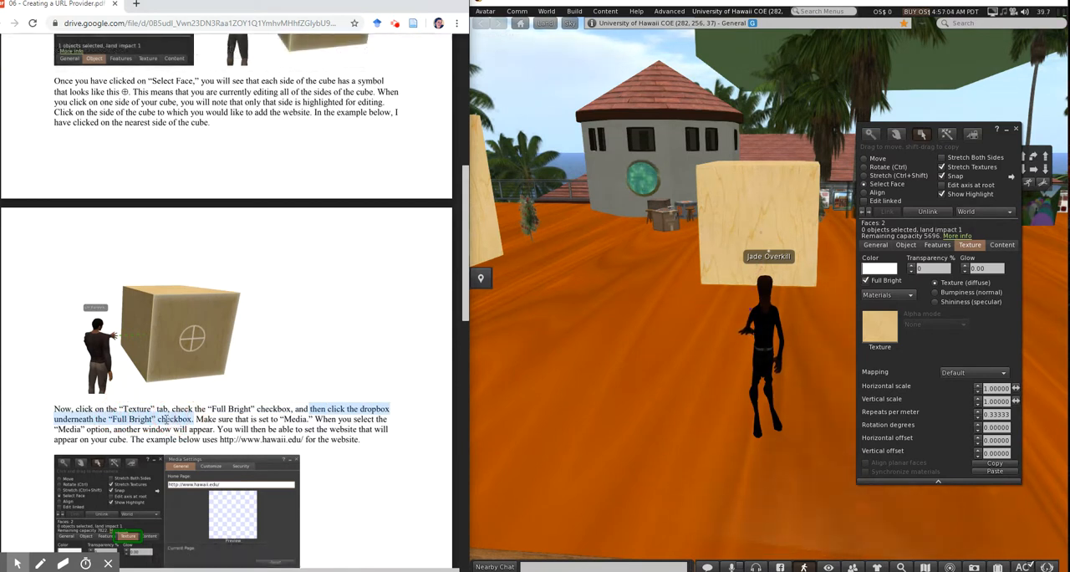
pyautogui.click(911, 296)
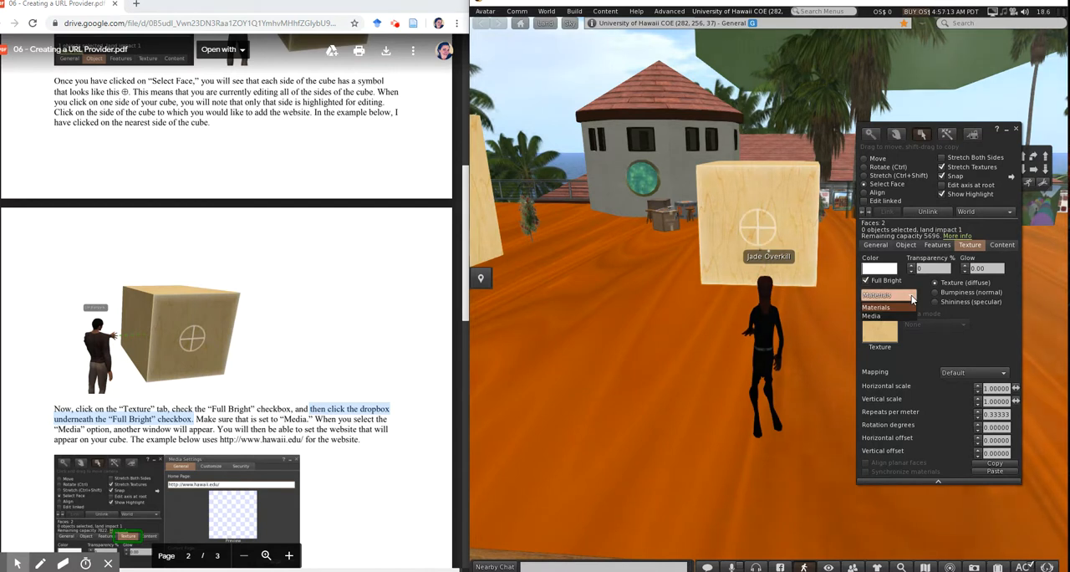
pyautogui.click(900, 316)
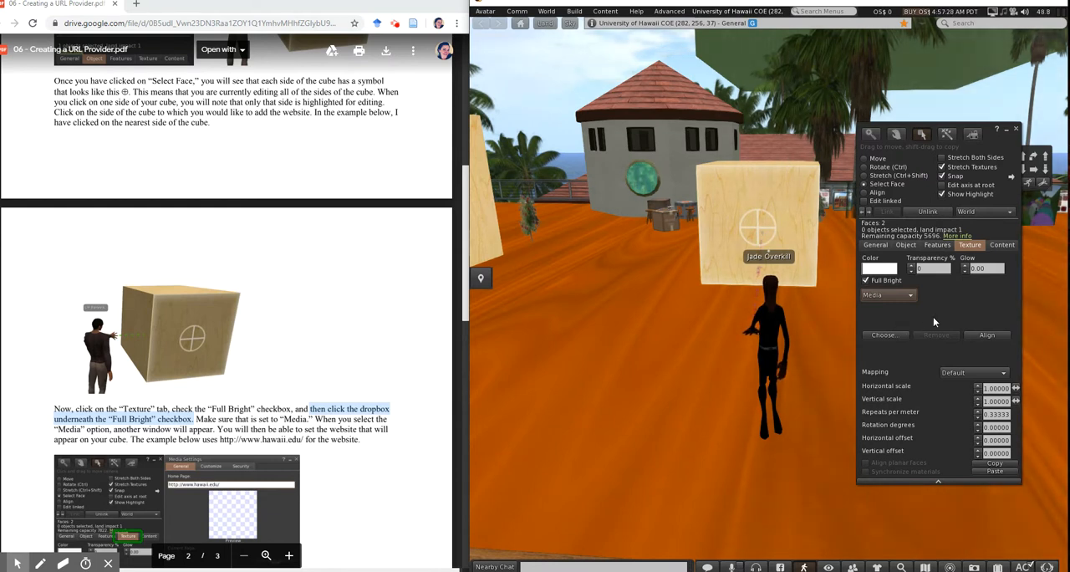
pyautogui.scroll(-3, 417, 358)
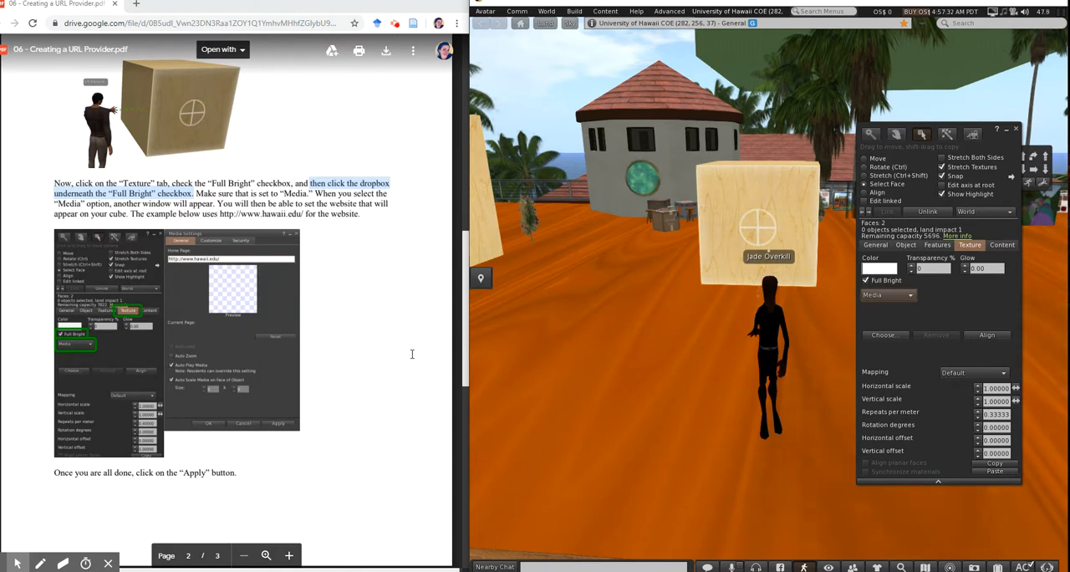
pyautogui.click(888, 334)
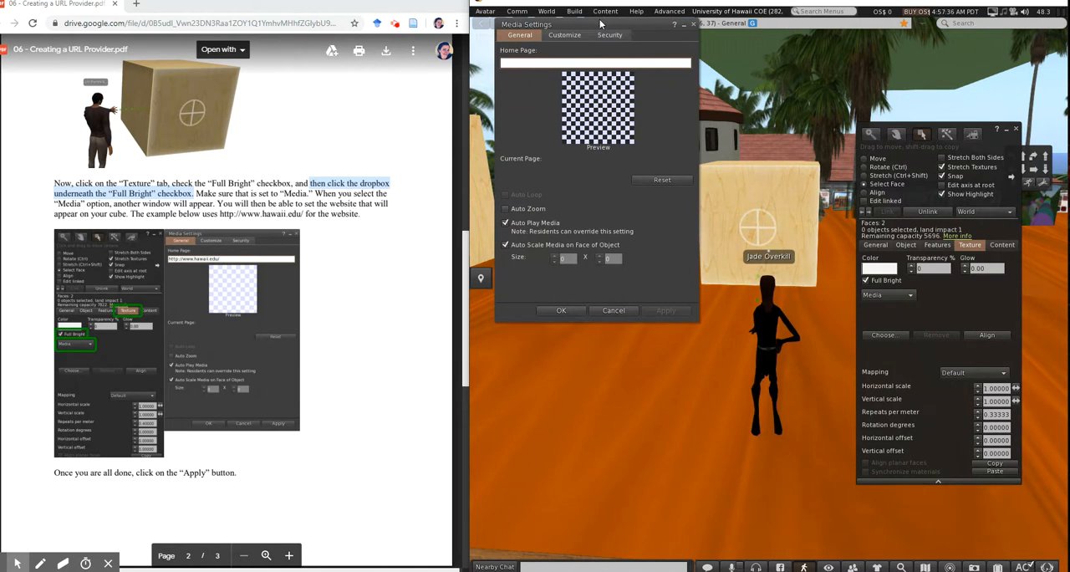
pyautogui.moveTo(600, 27); pyautogui.dragTo(593, 126)
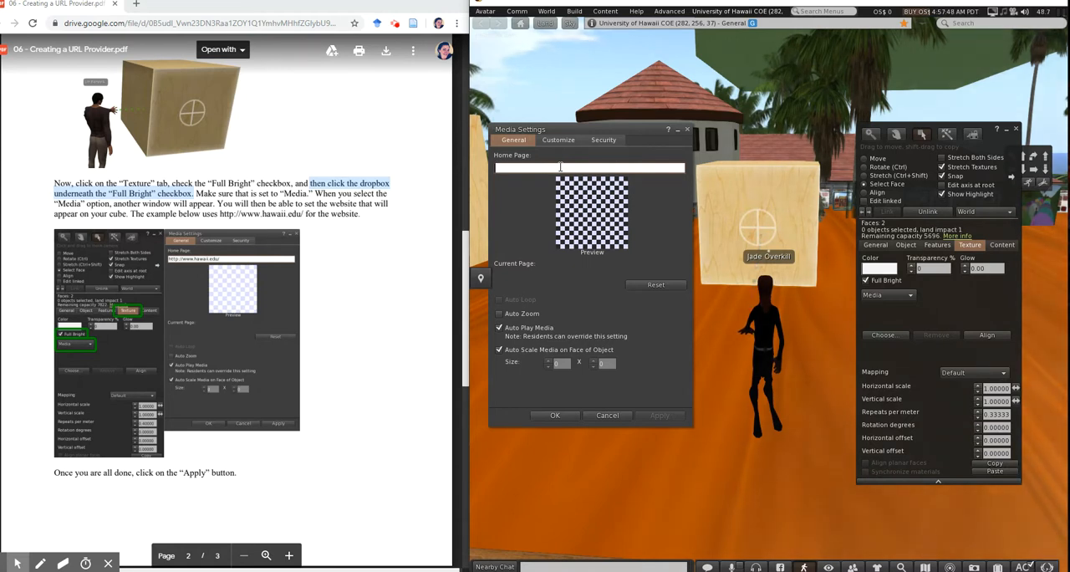
pyautogui.write('http')
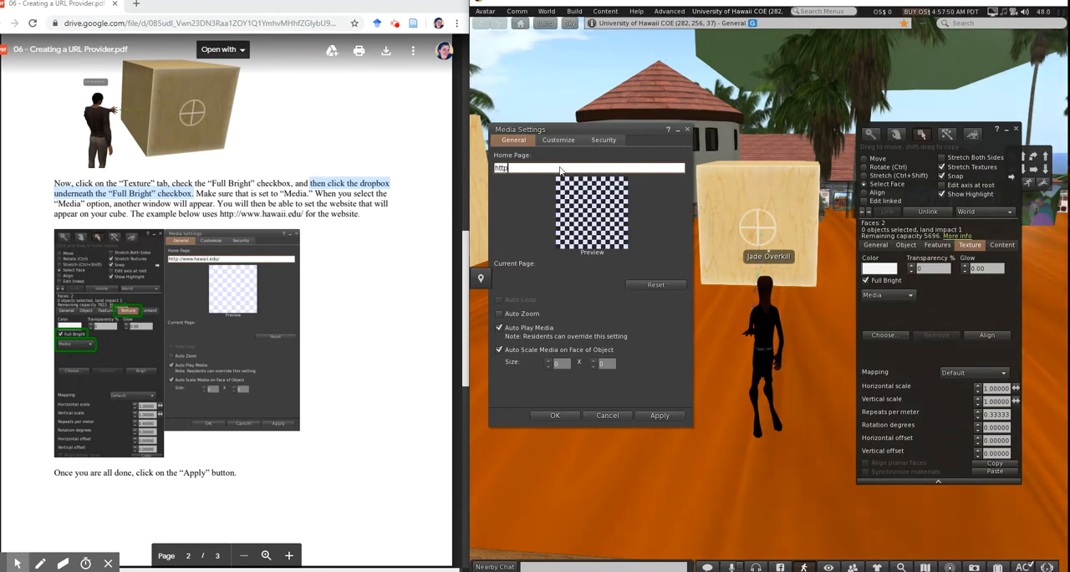
pyautogui.write('://w')
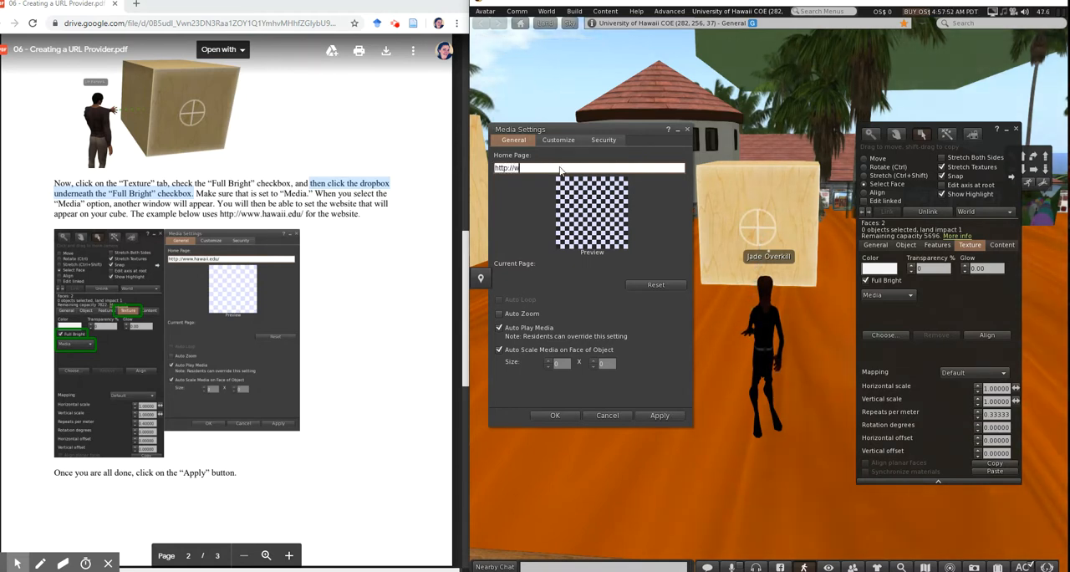
pyautogui.write('ww')
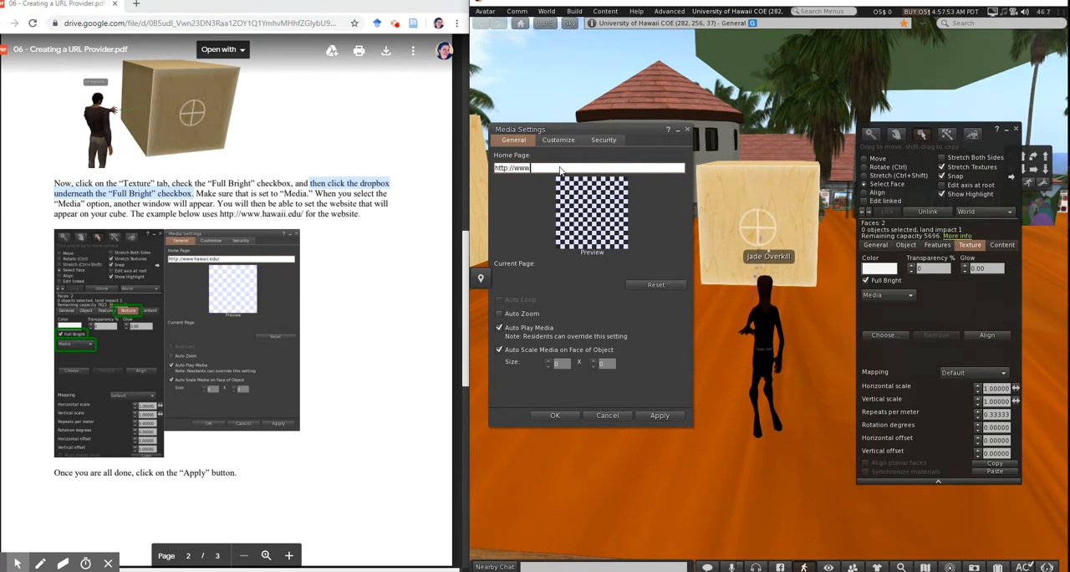
pyautogui.write('.hawa')
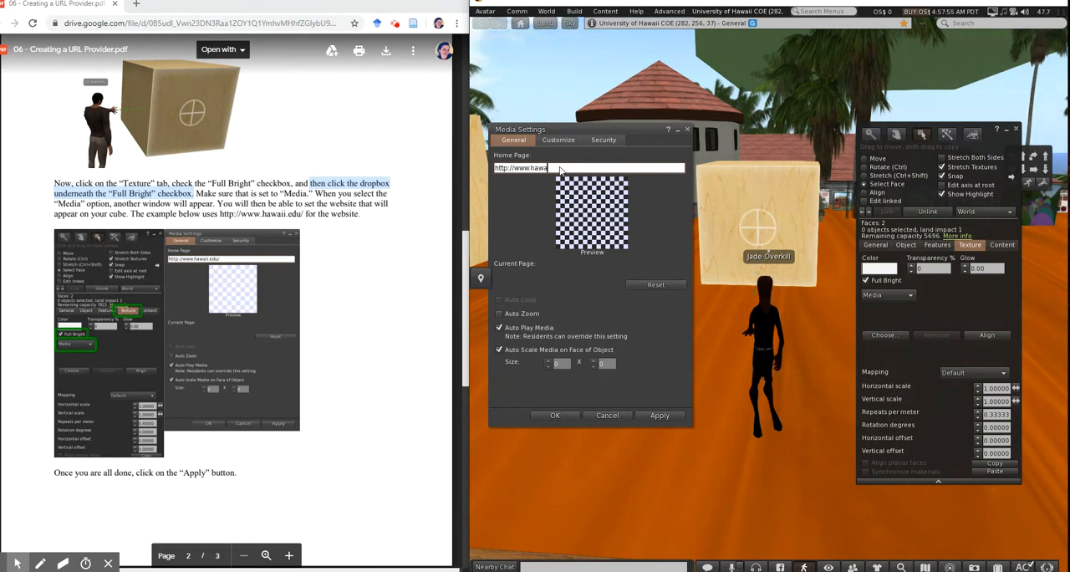
pyautogui.write('ii.edu/')
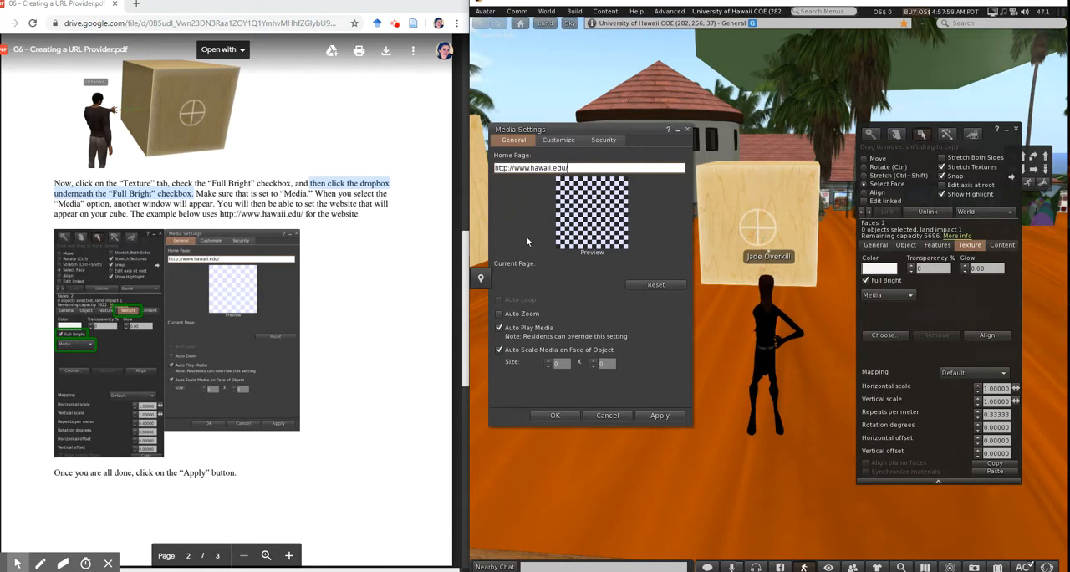
pyautogui.click(662, 413)
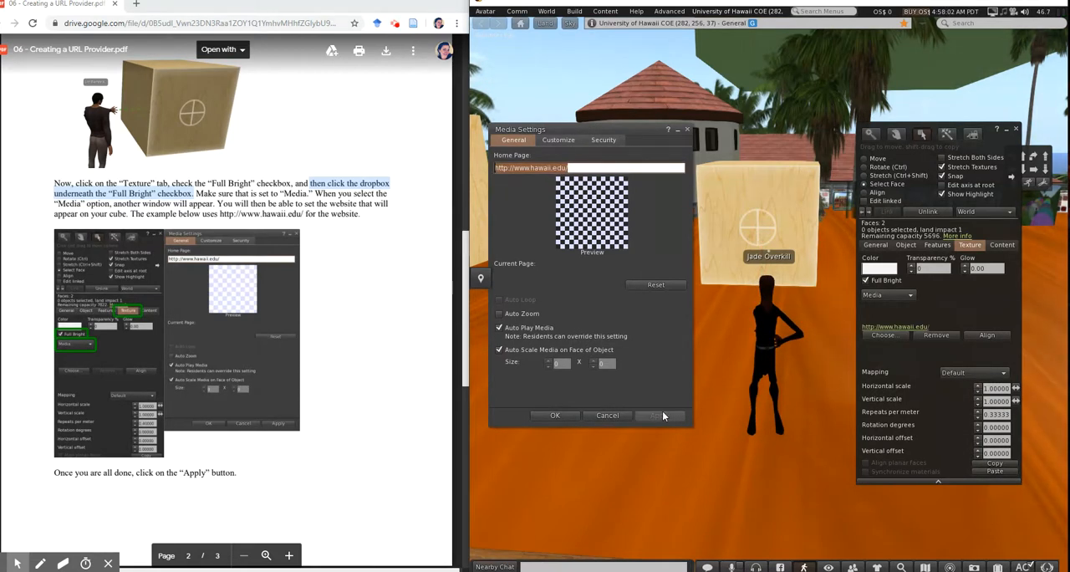
pyautogui.click(555, 416)
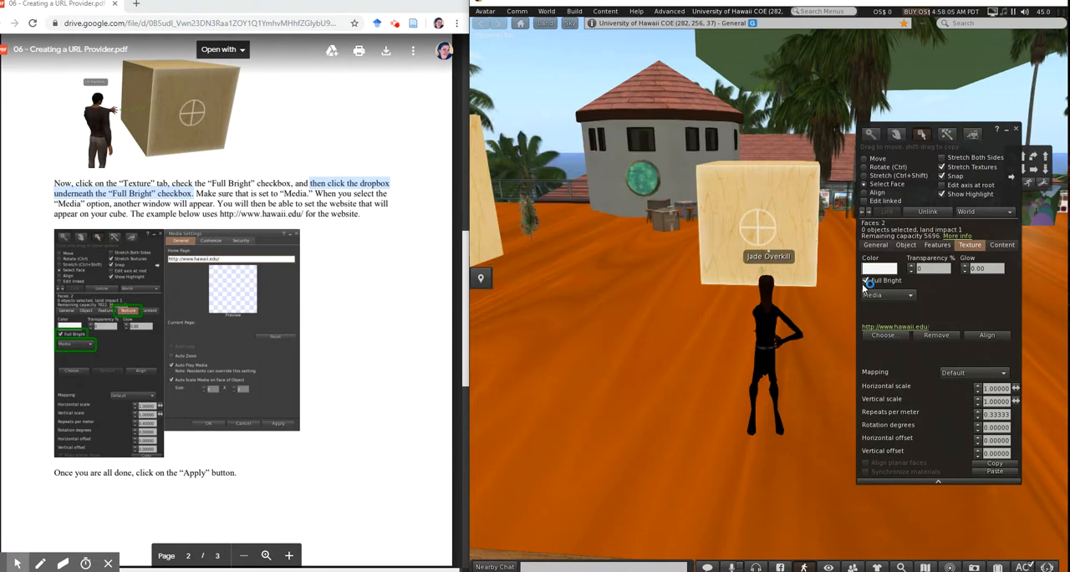
# Compare the web page loading on the cube's face with the finished example on the tutorial's last page
pyautogui.scroll(-3, 364, 306)
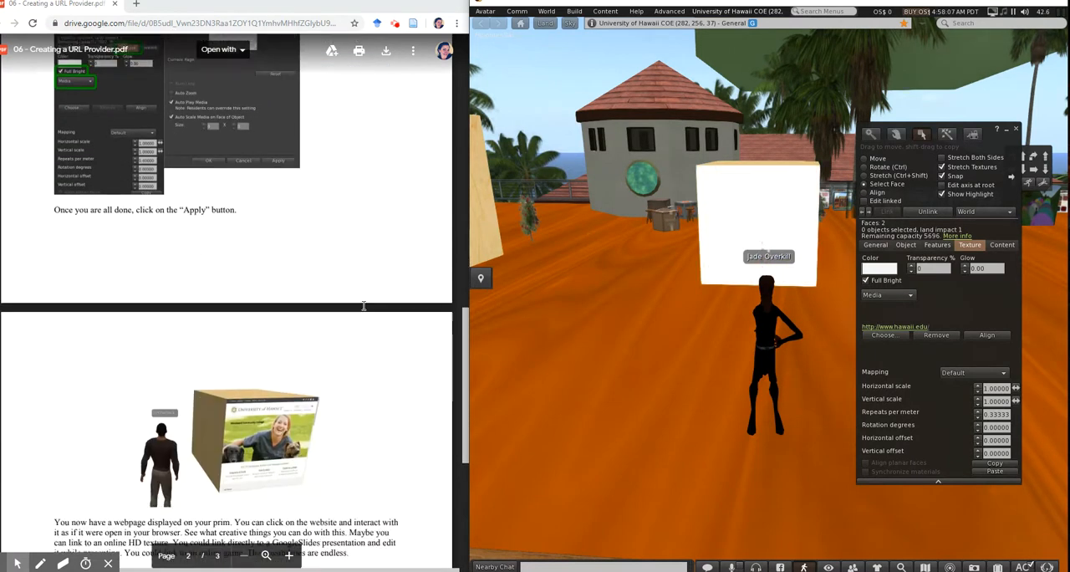
pyautogui.scroll(-2, 364, 306)
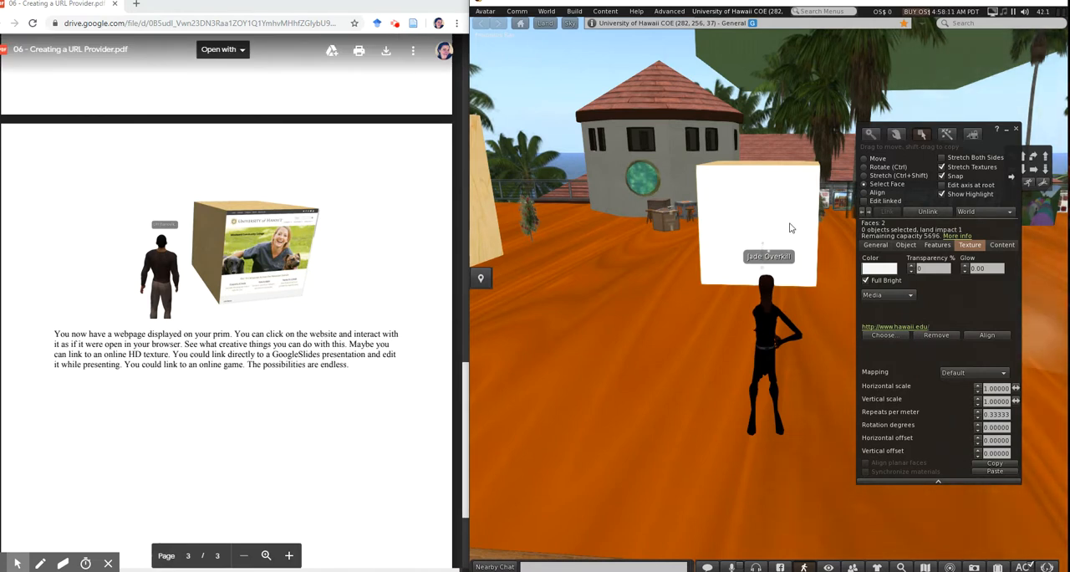
pyautogui.scroll(3, 785, 236)
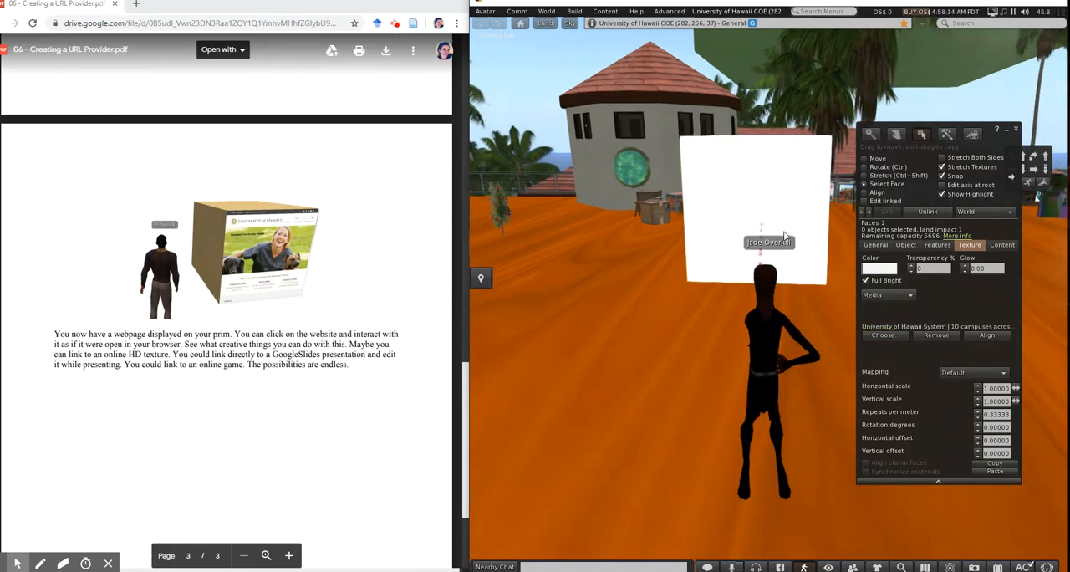
pyautogui.scroll(1, 785, 235)
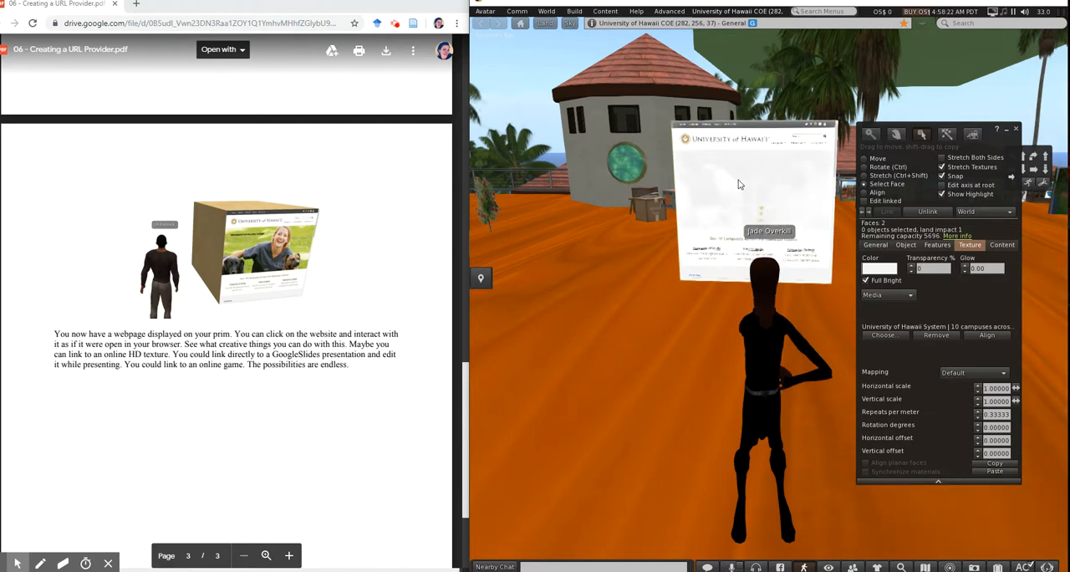
# Close the object editor and bring the avatar closer to the cube to show the web page's browser controls
pyautogui.press('Up')
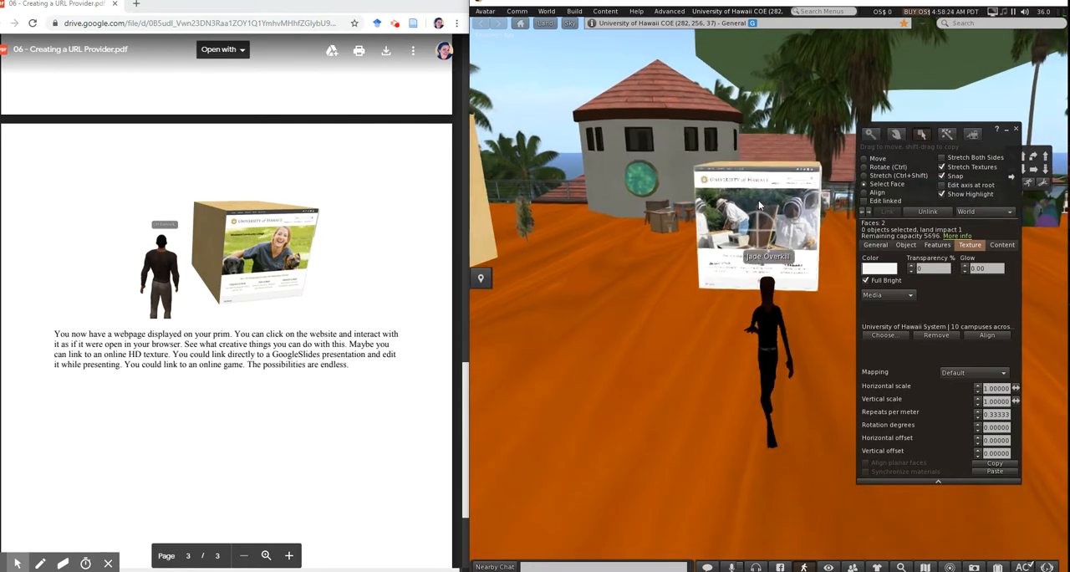
pyautogui.click(1015, 130)
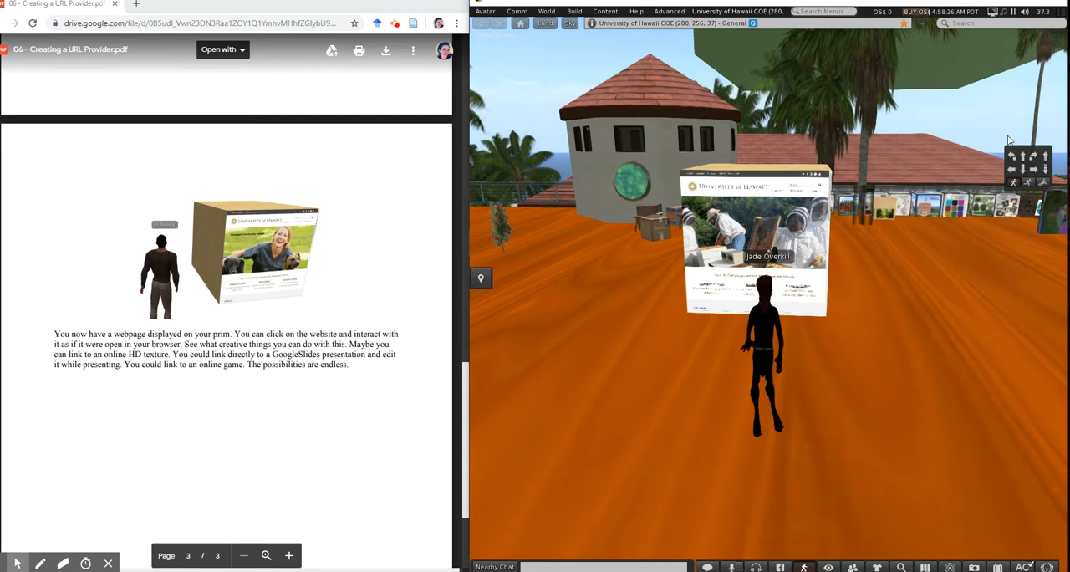
pyautogui.moveTo(773, 209)
pyautogui.press('Up')
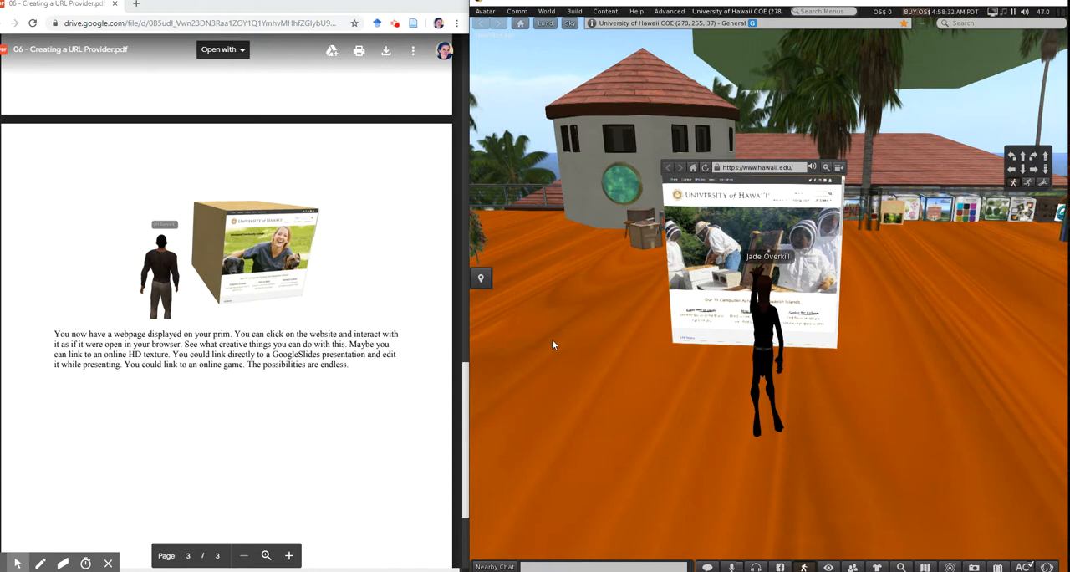
# Read the tutorial's closing notes on interacting with the displayed webpage and linking to other online content
pyautogui.scroll(-3, 346, 358)
pyautogui.scroll(5, 346, 358)
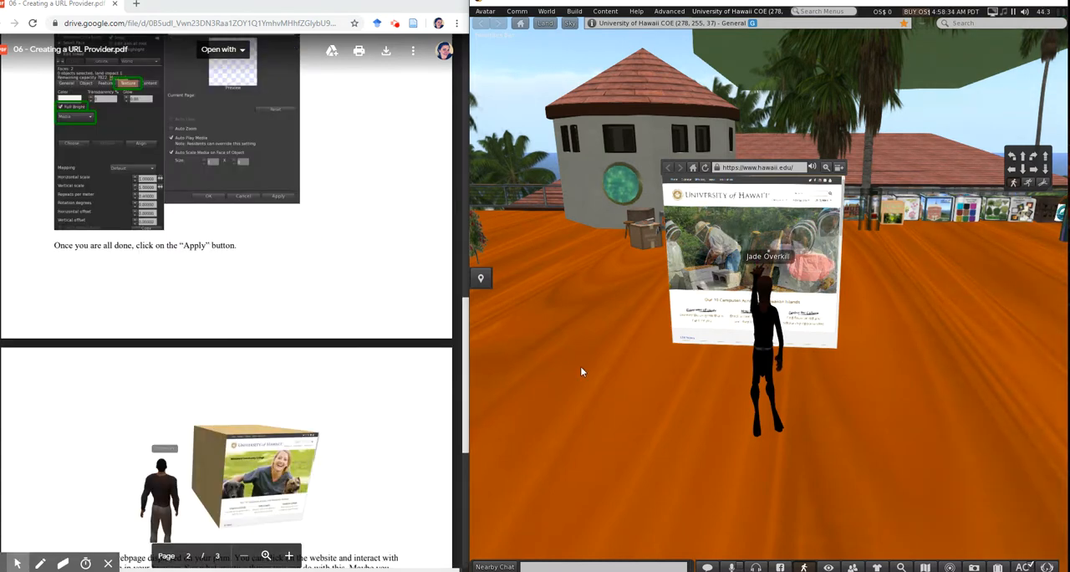
pyautogui.scroll(-3, 339, 391)
pyautogui.scroll(-3, 339, 390)
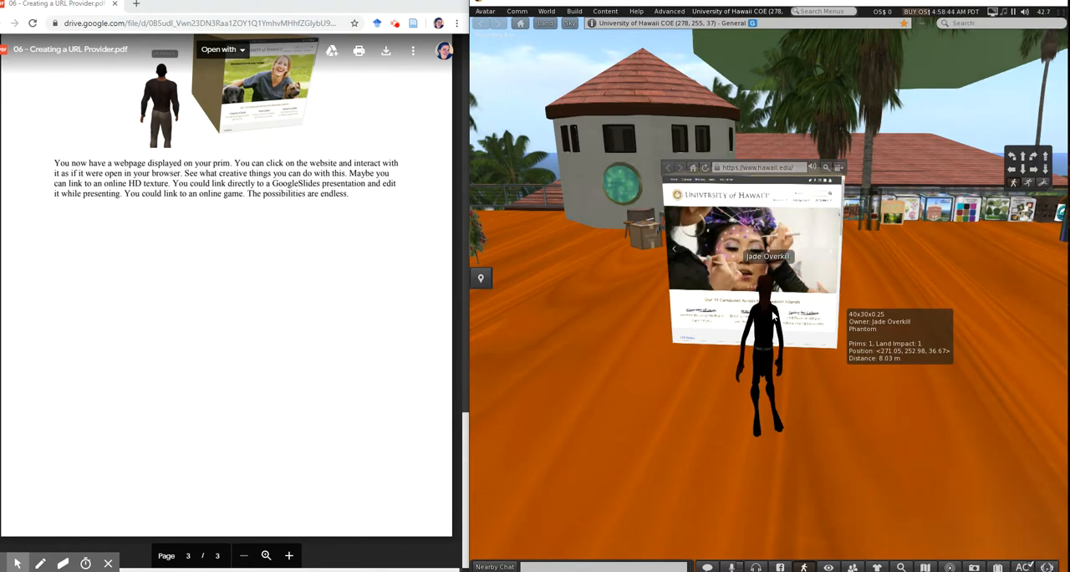
# From the cube's side, stretch it into an upright panel about 0.254 thick in X and about 4.294 wide in Y
pyautogui.press('Right')
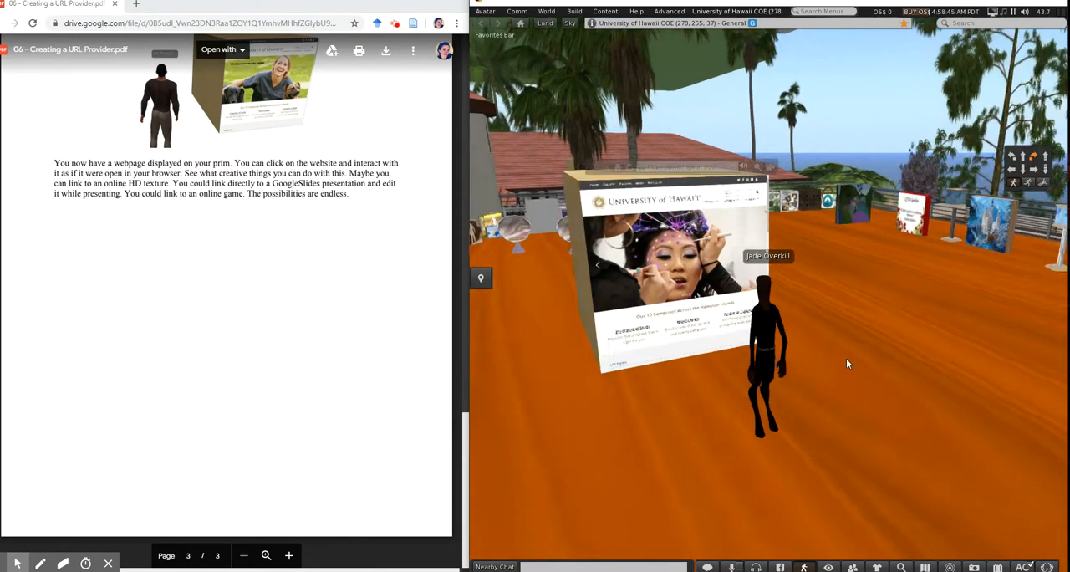
pyautogui.press('Up')
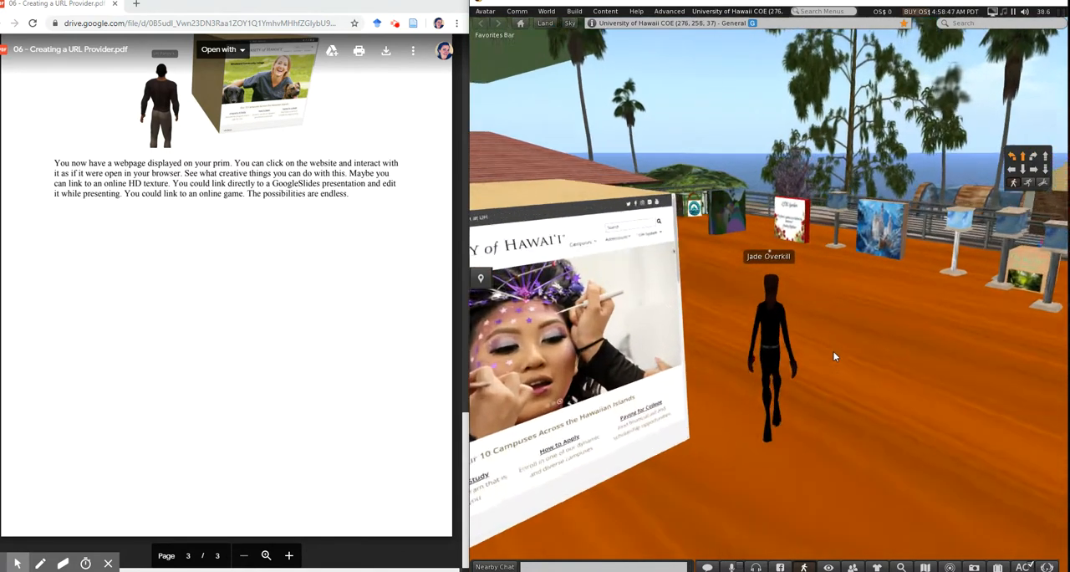
pyautogui.press('Left')
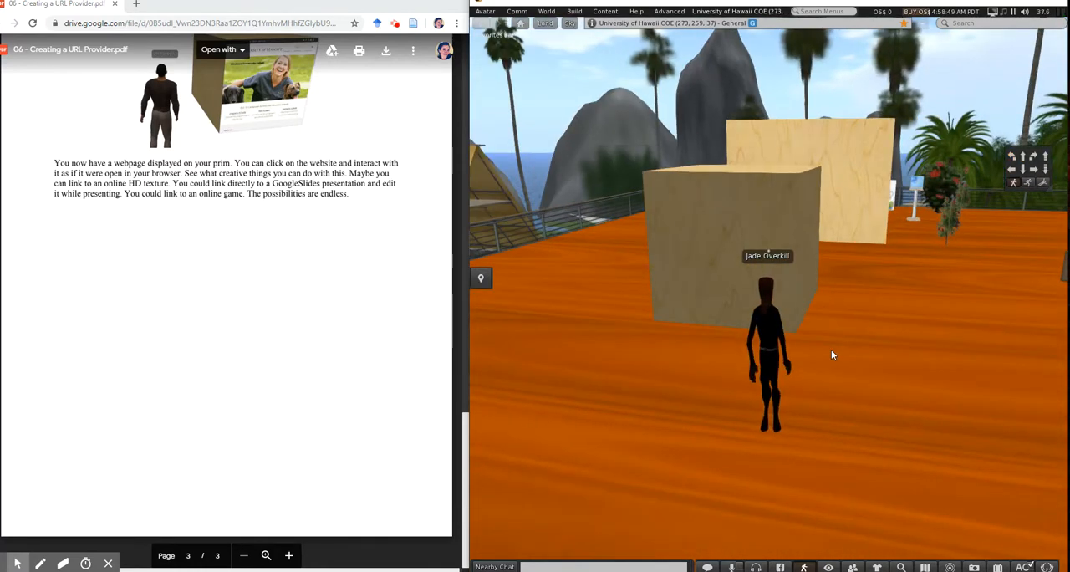
pyautogui.rightClick(745, 227)
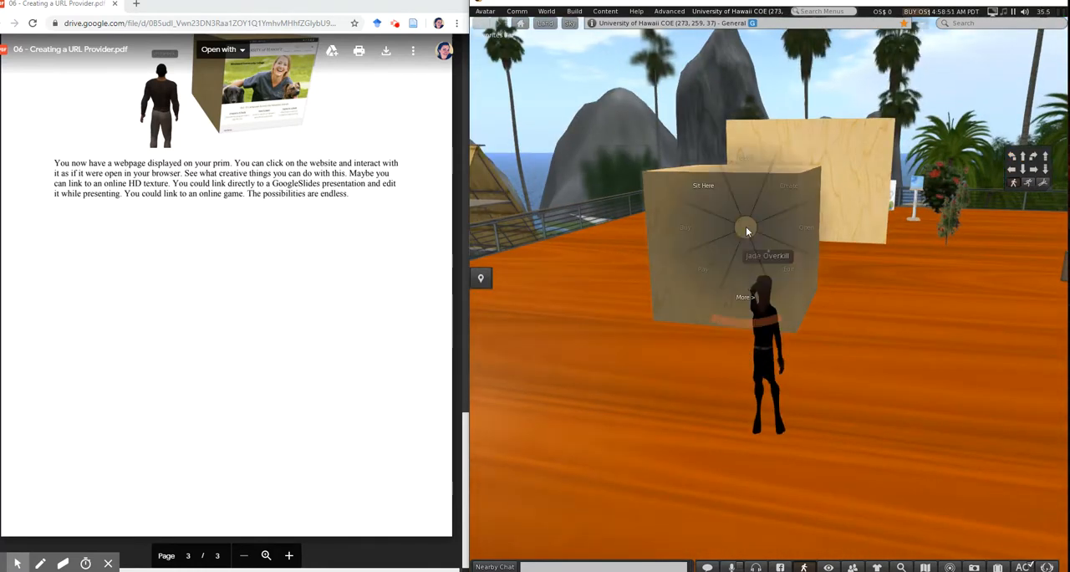
pyautogui.click(772, 253)
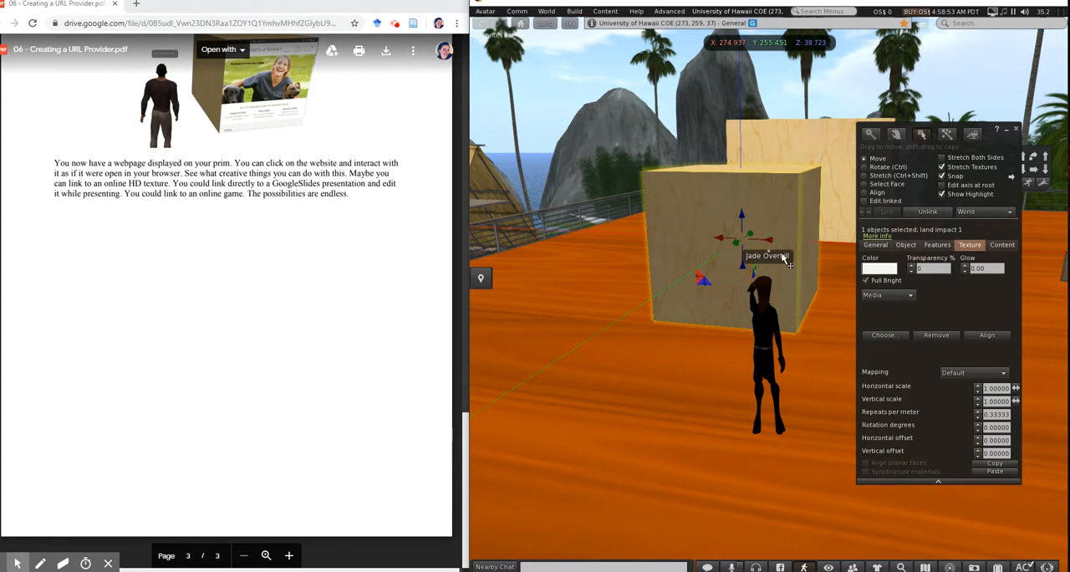
pyautogui.hotkey('ctrl', 'shift')
pyautogui.moveTo(809, 242); pyautogui.dragTo(809, 240)
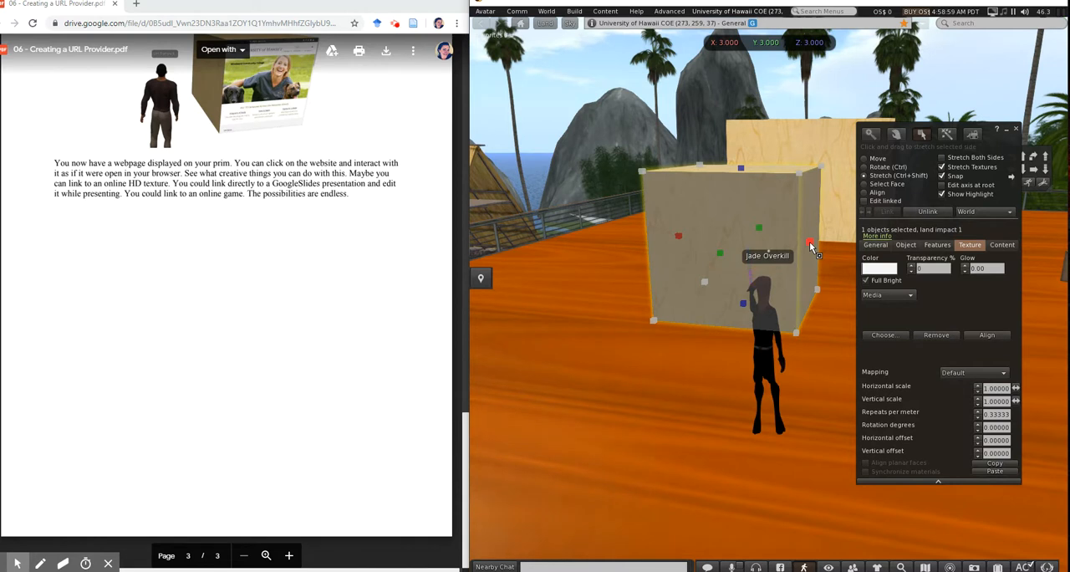
pyautogui.moveTo(810, 241); pyautogui.dragTo(609, 269)
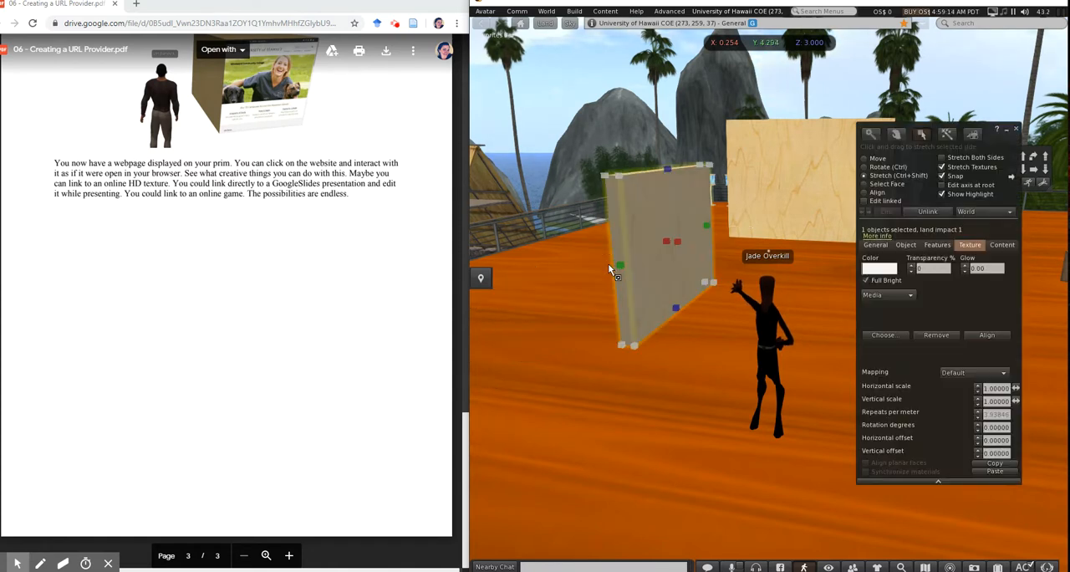
# From the front, stretch both sides of the web panel outward to a Y width of about 5.835
pyautogui.press('Left')
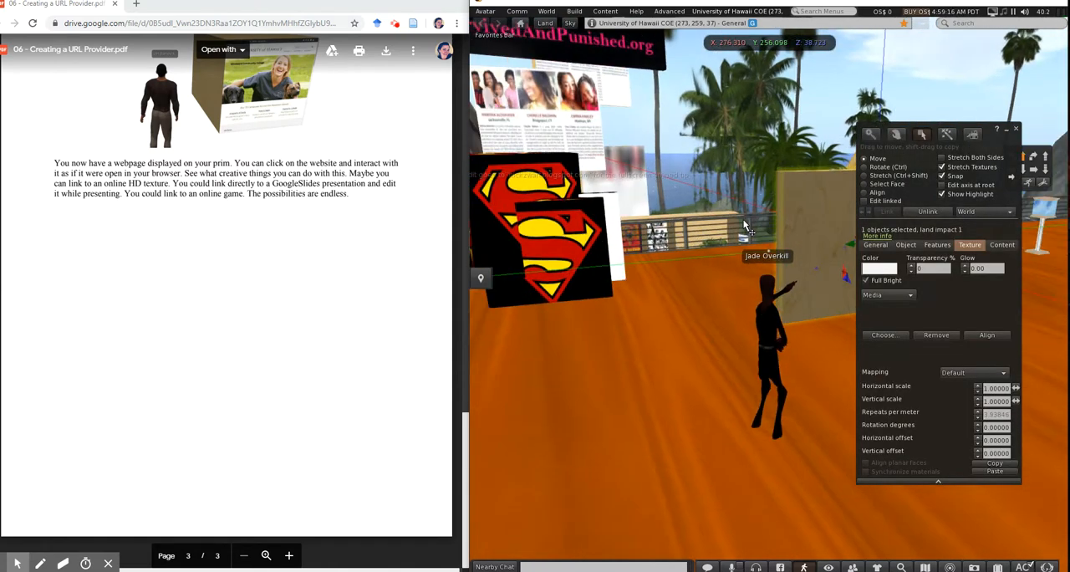
pyautogui.press('Up')
pyautogui.press('Right')
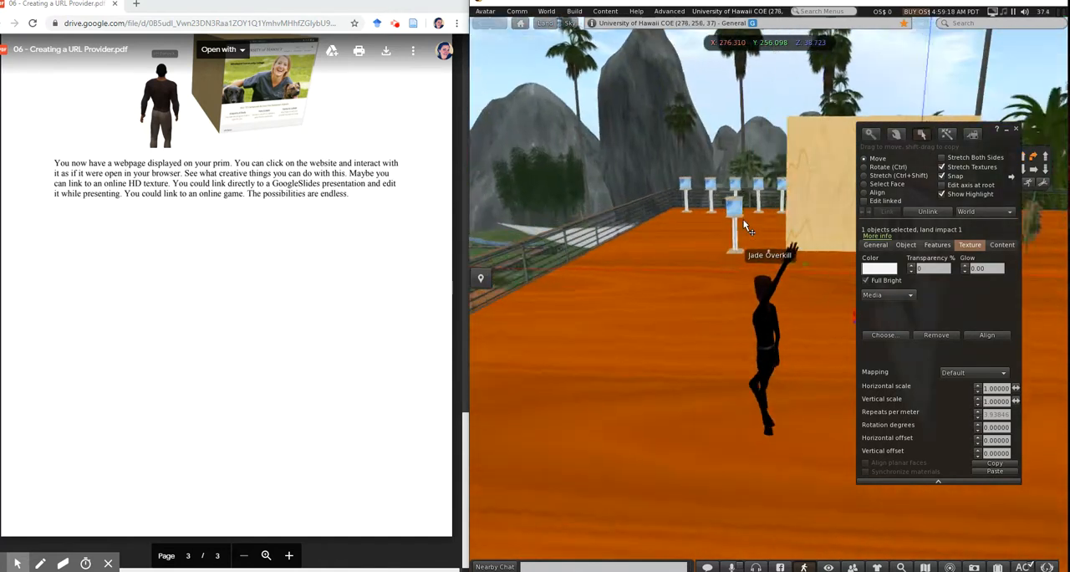
pyautogui.press('Right')
pyautogui.press('Down')
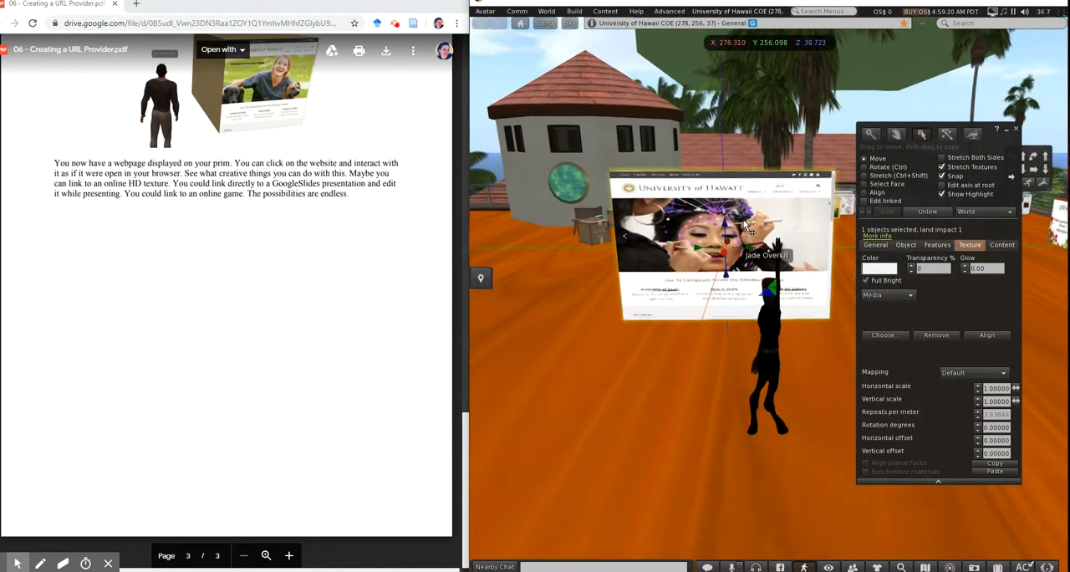
pyautogui.hotkey('ctrl', 'shift')
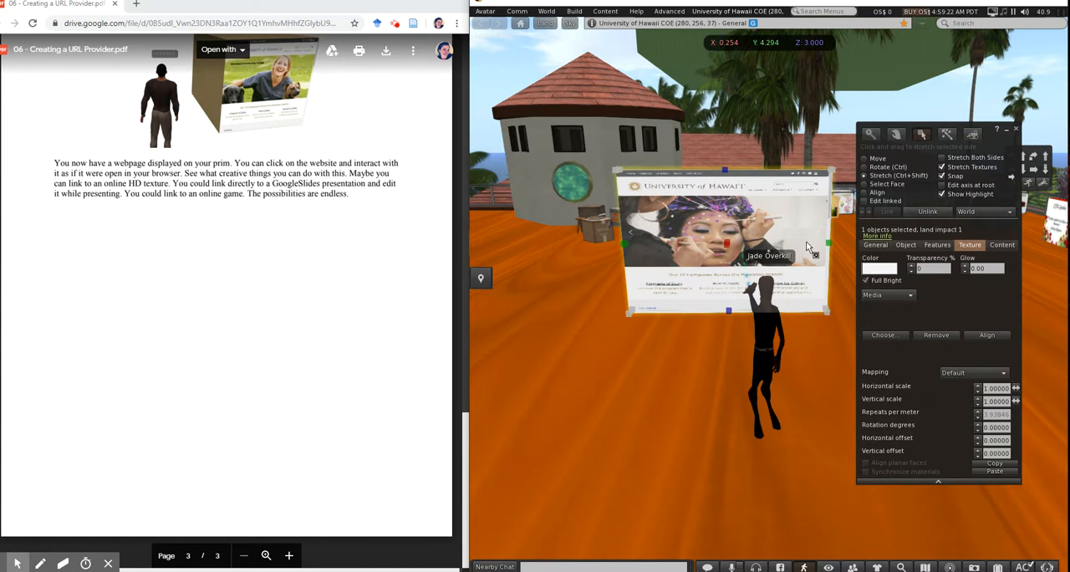
pyautogui.moveTo(828, 244); pyautogui.dragTo(869, 243)
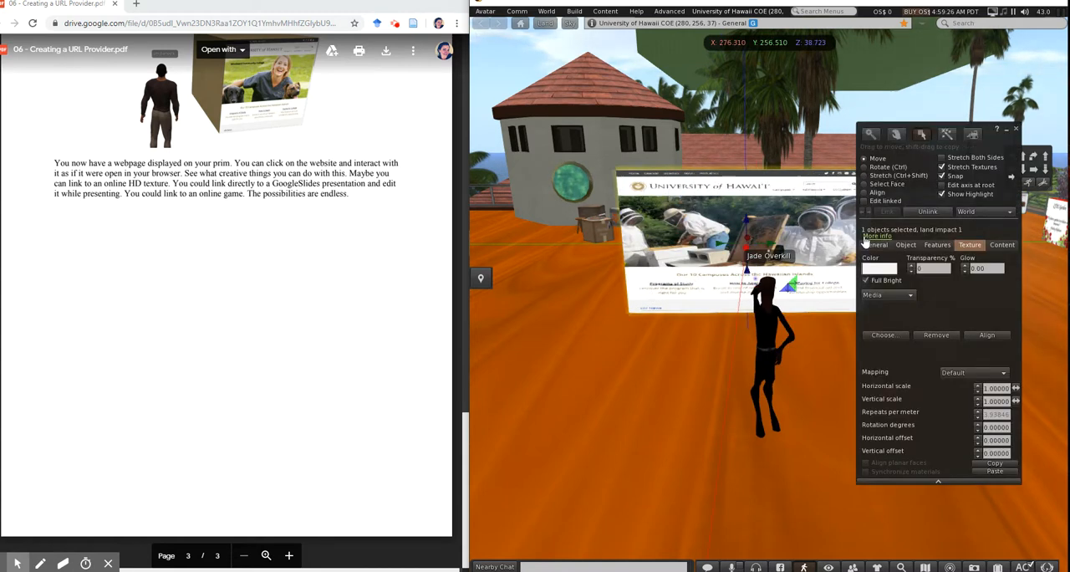
pyautogui.hotkey('ctrl', 'shift')
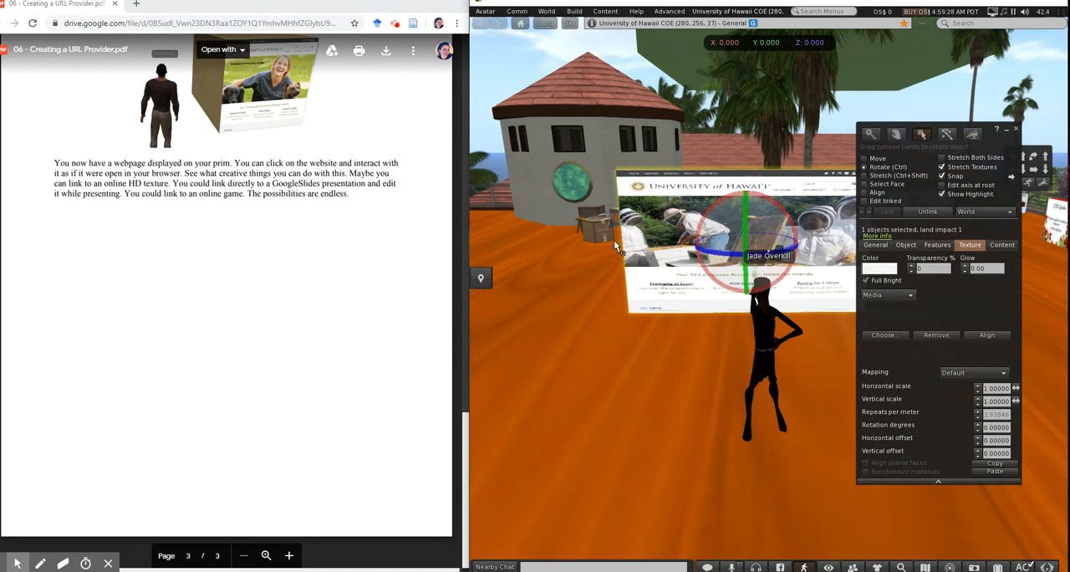
pyautogui.moveTo(622, 249); pyautogui.dragTo(590, 245)
pyautogui.scroll(1, 734, 269)
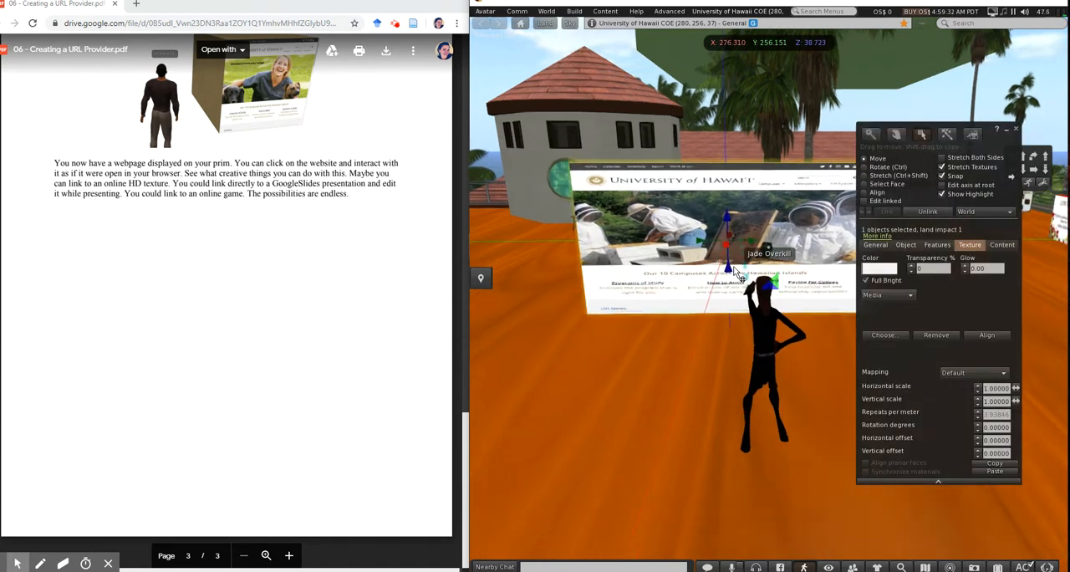
pyautogui.scroll(-3, 734, 268)
# From the panel's side, stretch its thickness down to 0.001 along X
pyautogui.press('Right')
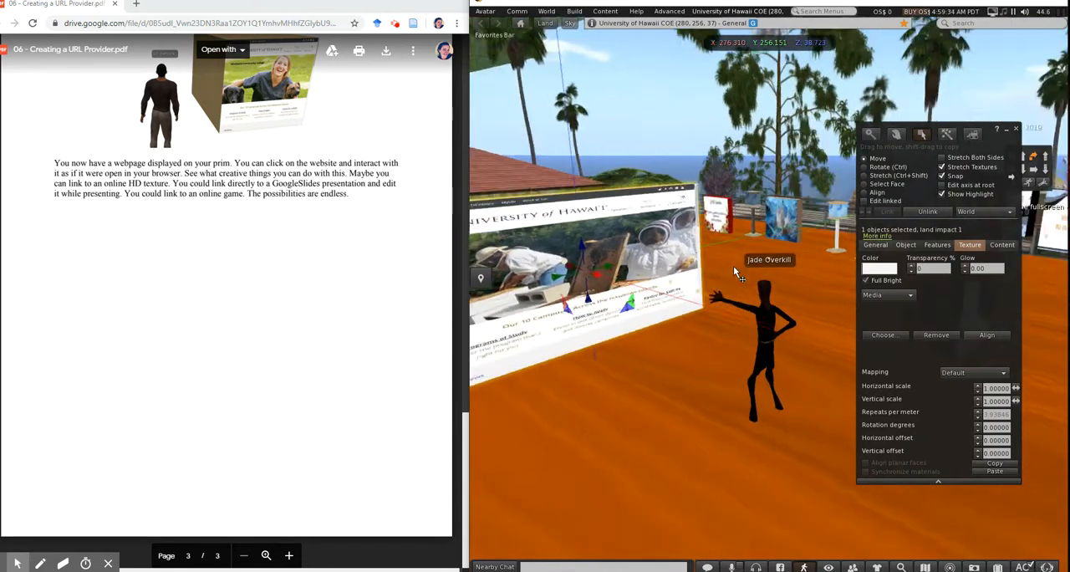
pyautogui.press('Up')
pyautogui.press('Left')
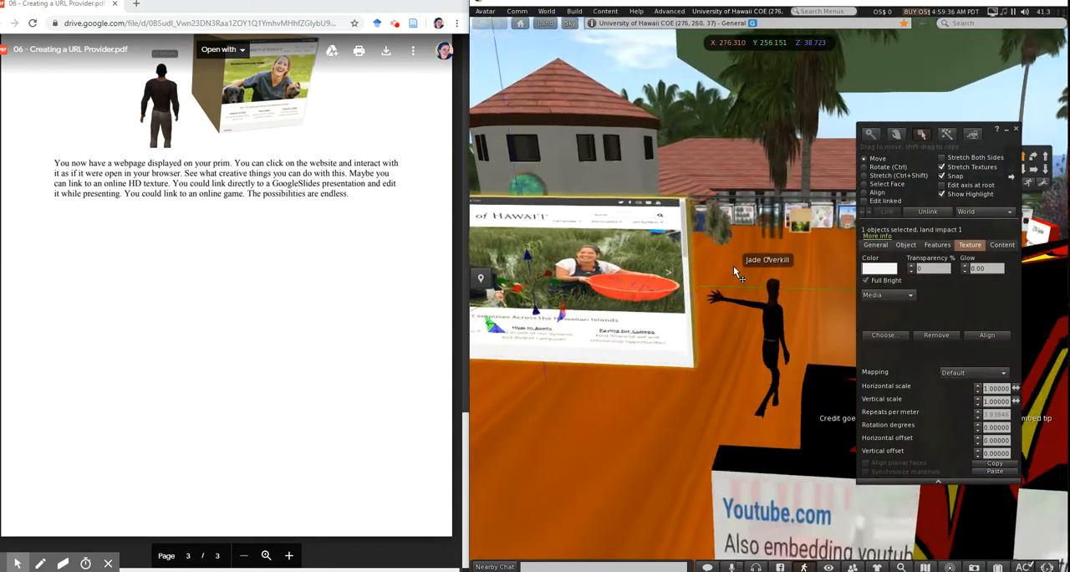
pyautogui.press('Left')
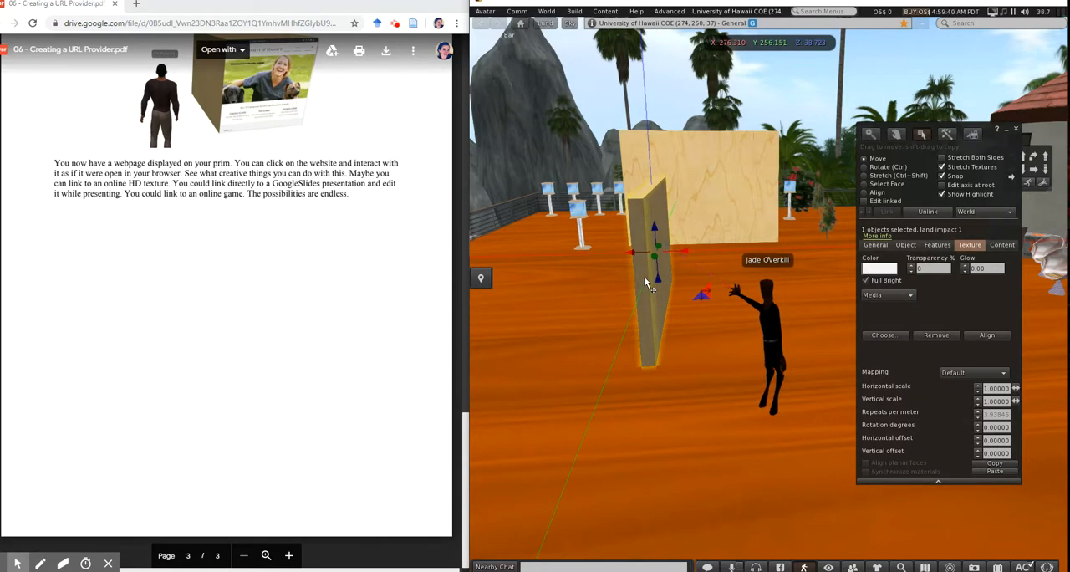
pyautogui.hotkey('ctrl', 'shift')
pyautogui.moveTo(665, 258); pyautogui.dragTo(639, 258)
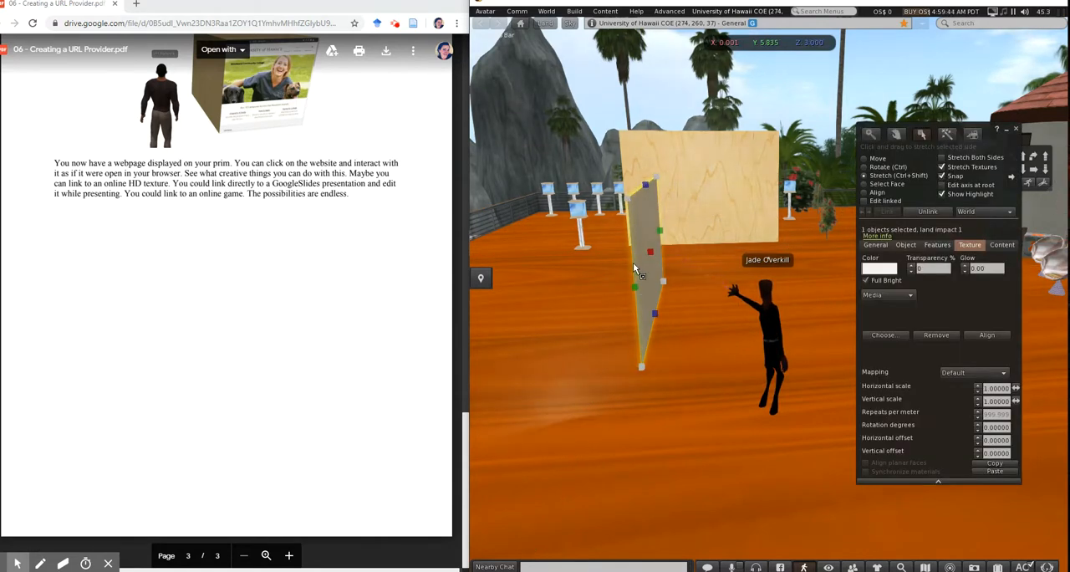
# Rotate the thin web panel about its vertical axis to a Z rotation of about 92 degrees
pyautogui.press('ctrl')
pyautogui.keyDown('ctrl'); pyautogui.moveTo(633, 271); pyautogui.dragTo(704, 265); pyautogui.keyUp('ctrl')
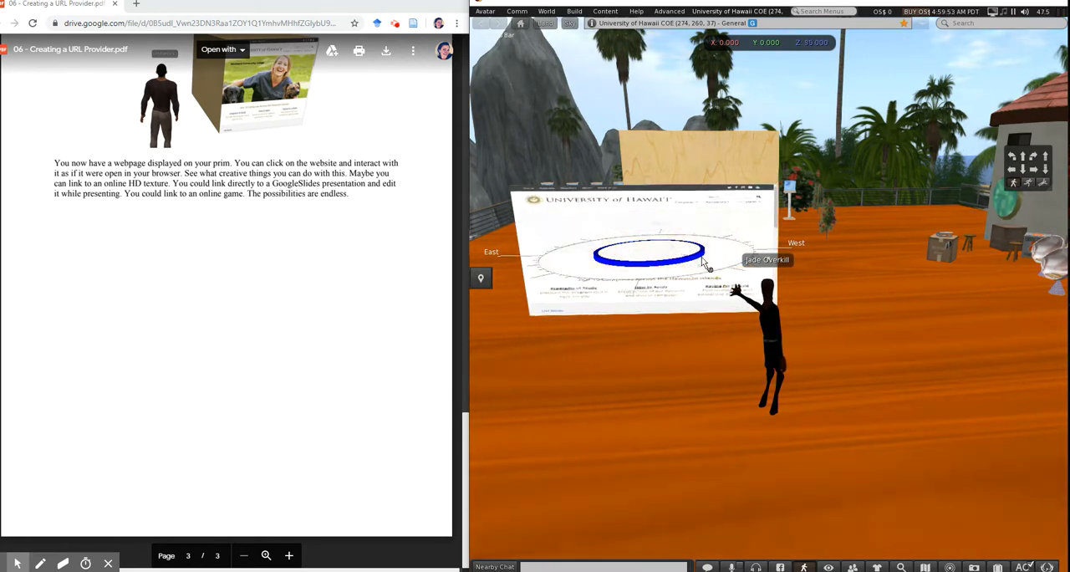
pyautogui.keyDown('ctrl'); pyautogui.moveTo(702, 257); pyautogui.dragTo(698, 262); pyautogui.keyUp('ctrl')
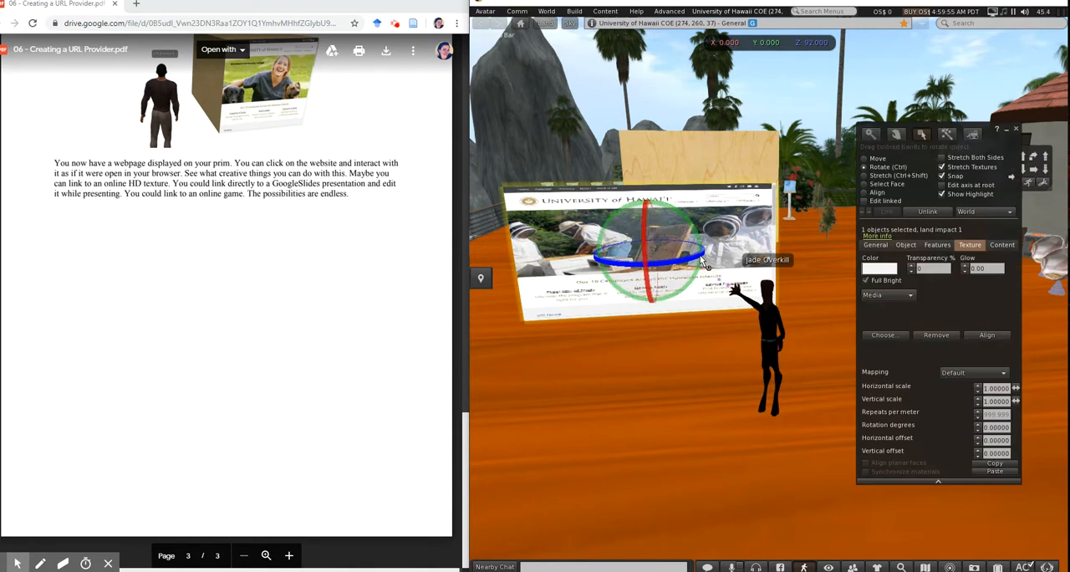